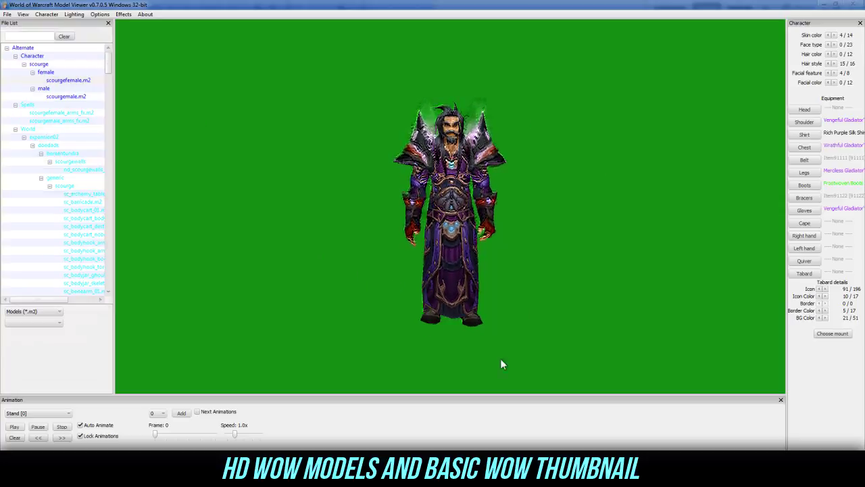
Save the character's current equipment over the existing butts n stuf.eq file.
click(46, 14)
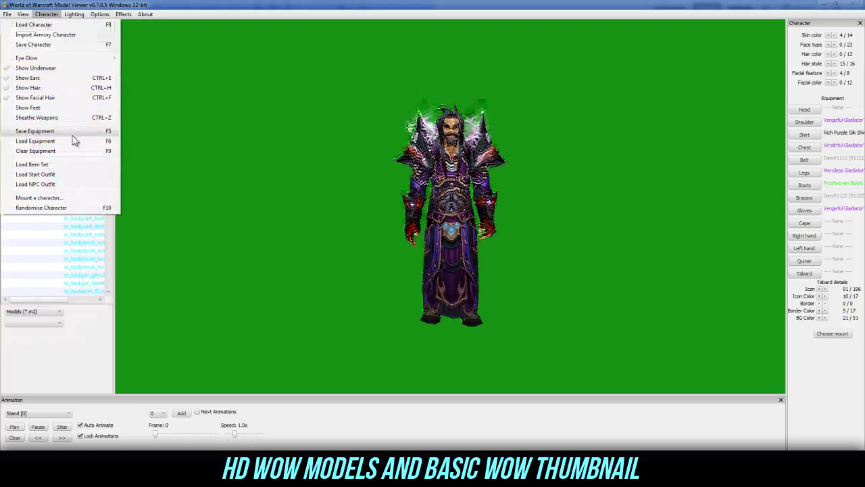
click(65, 129)
click(107, 91)
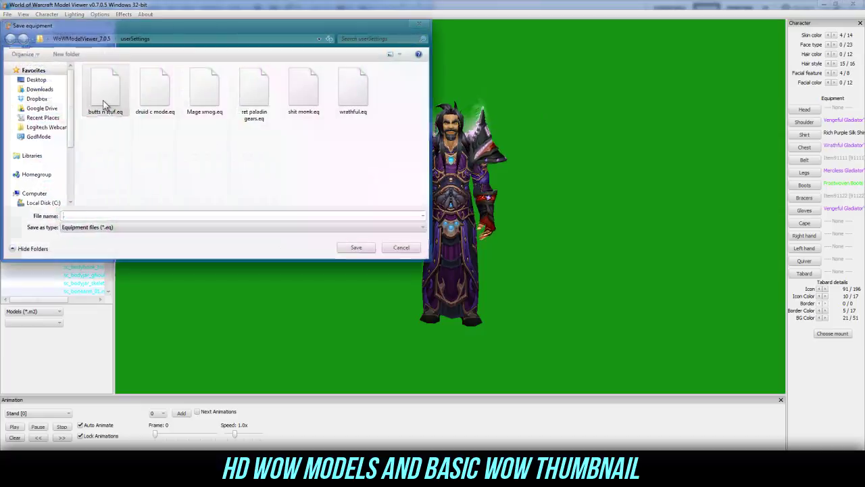
click(357, 247)
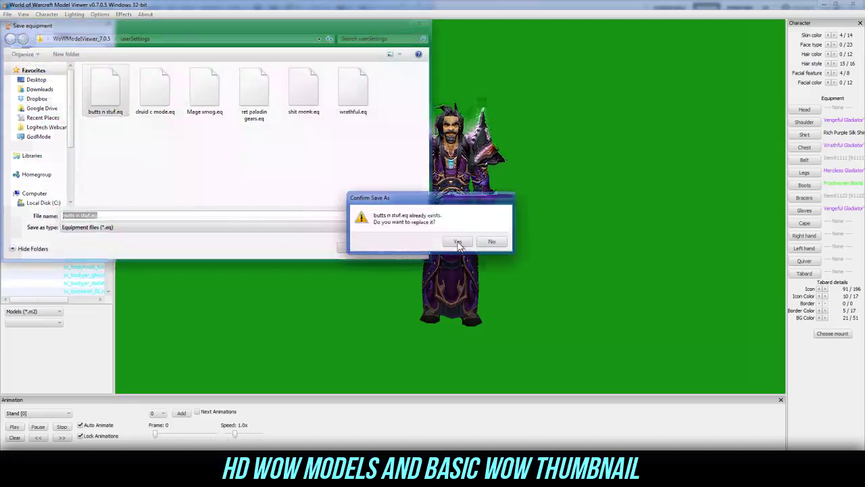
click(457, 242)
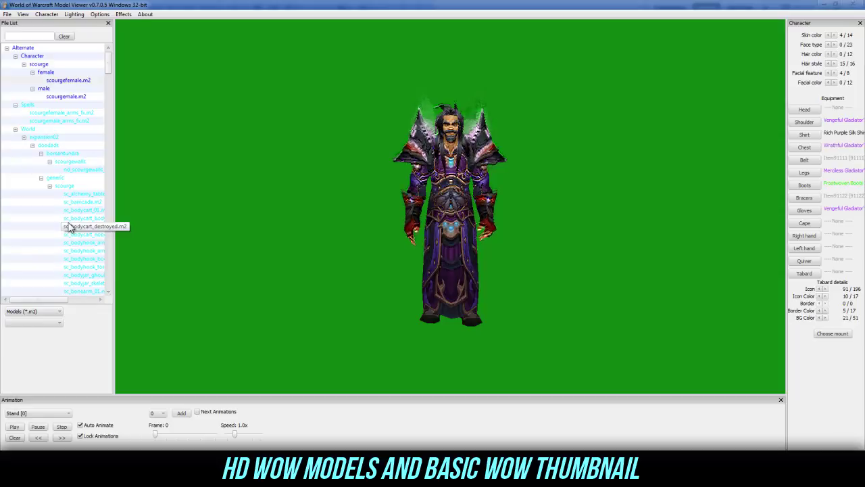
Search the model list for human, followed by femalehuman.
text(m)
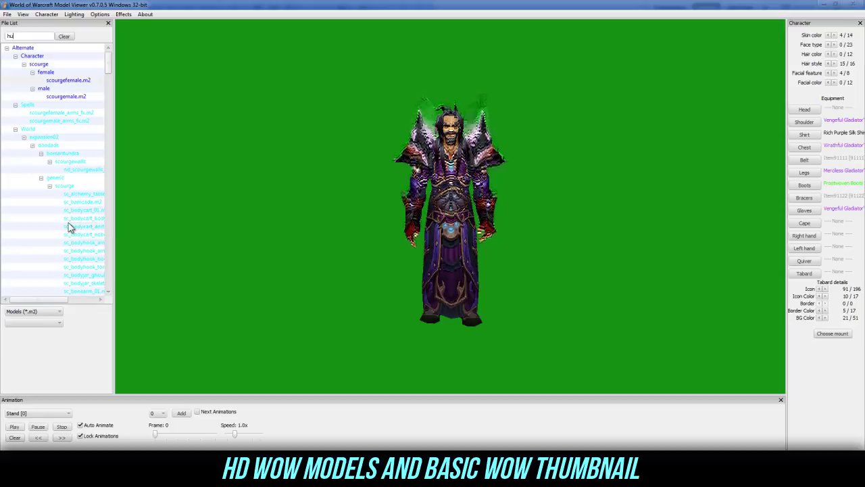
text(an)
key(Return)
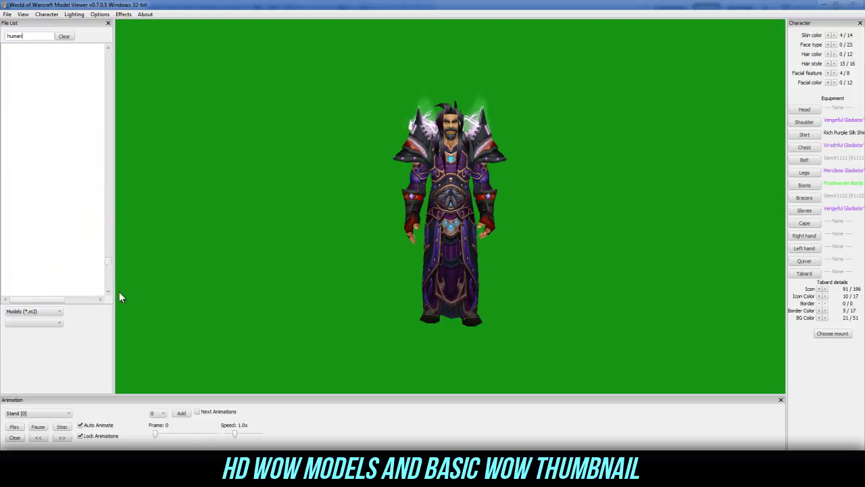
text(h)
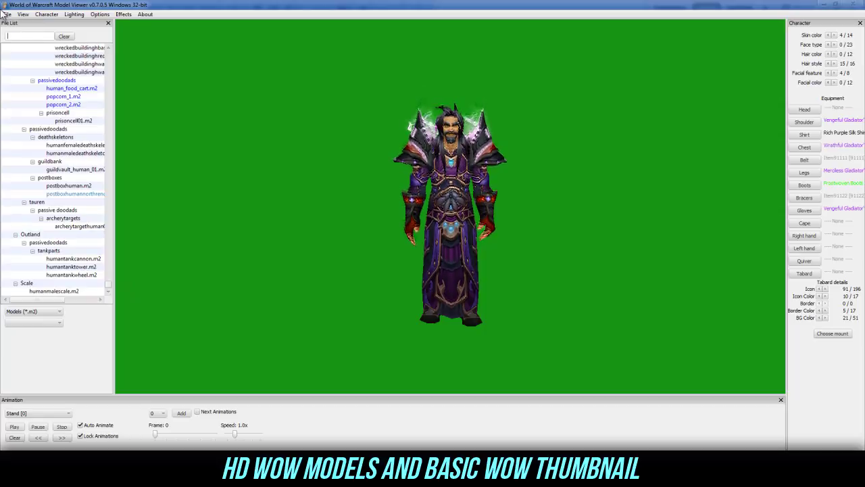
text(emalehum)
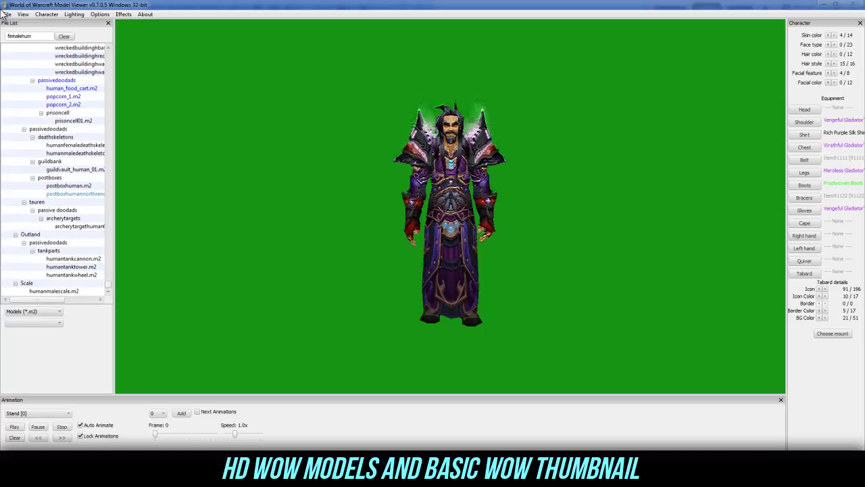
text(an)
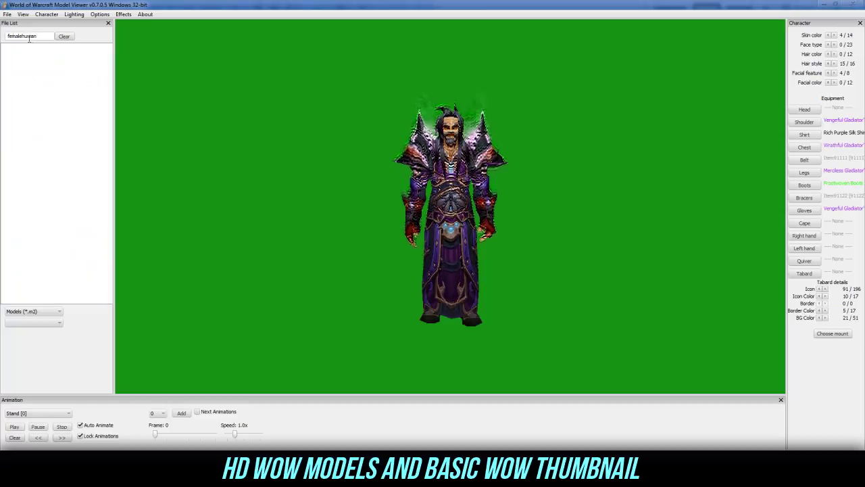
Filter the model list by humanfemale and load the humanfemale.m2 character model.
double_click(29, 38)
text(humanfemale)
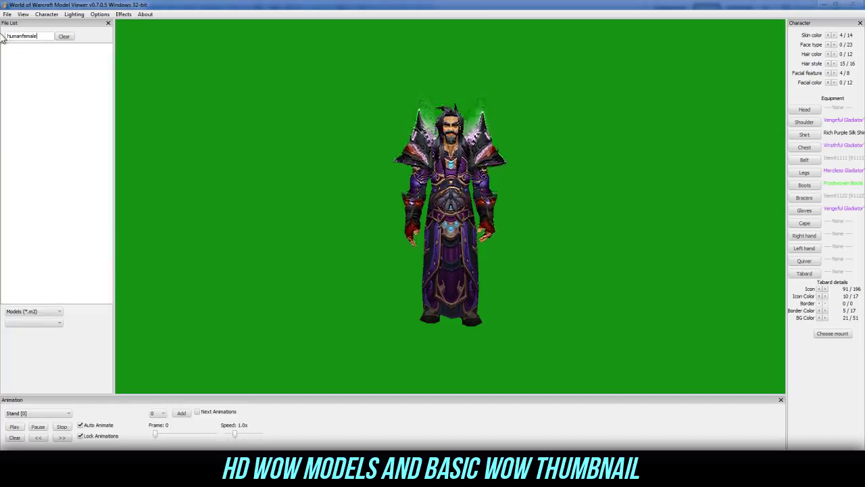
key(Return)
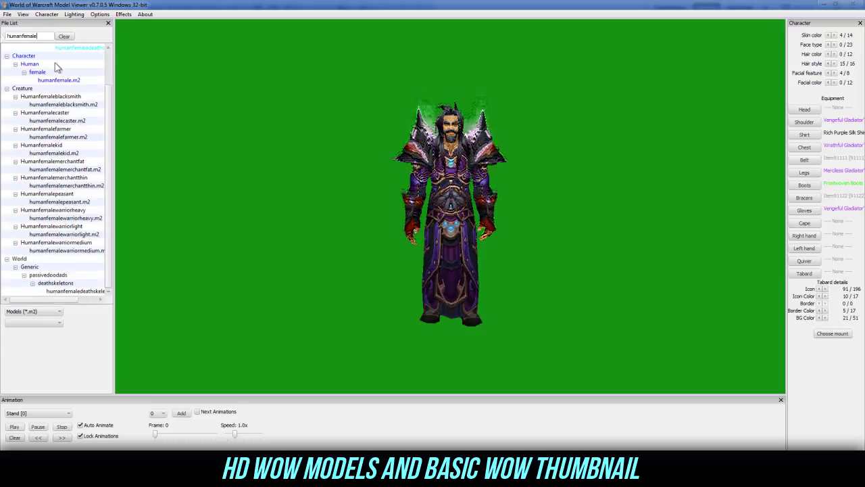
click(59, 80)
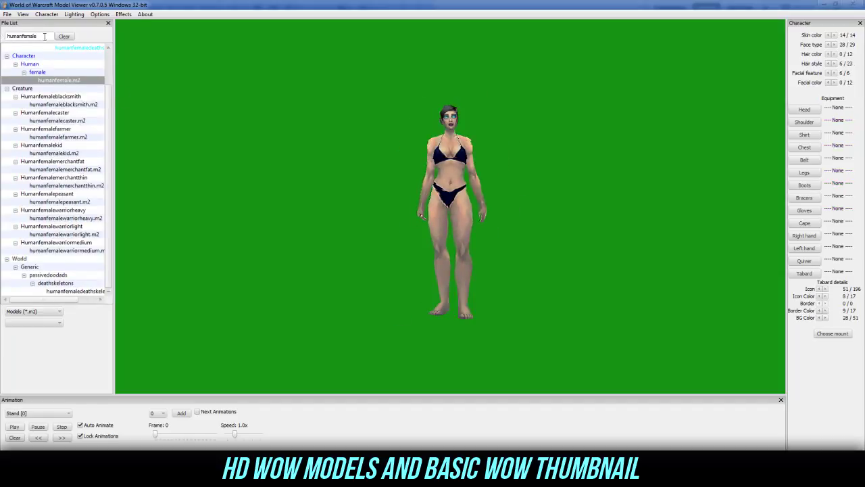
Filter the model list by scourge and load the alternate scourgefemale.m2 character model.
drag(45, 36, 2, 40)
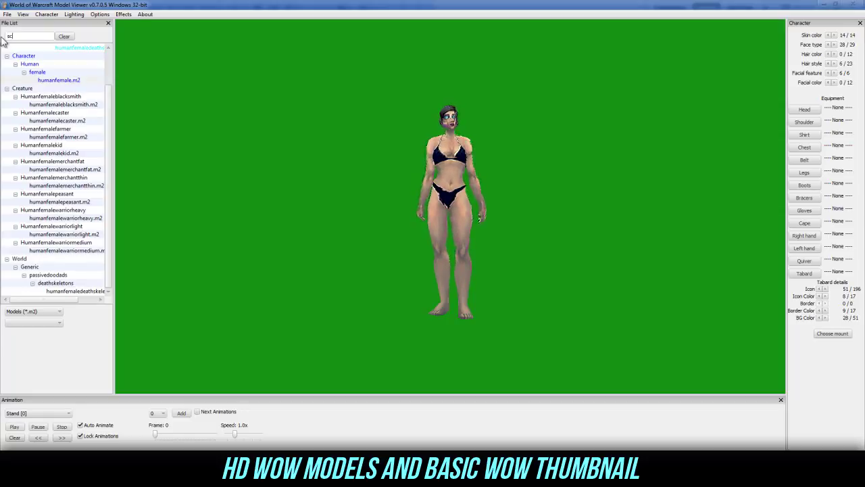
text(scourge)
key(Return)
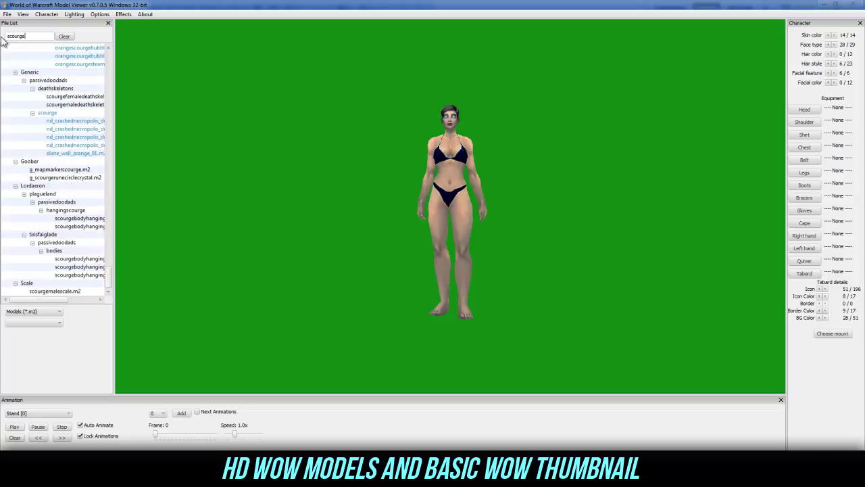
drag(110, 270, 120, 78)
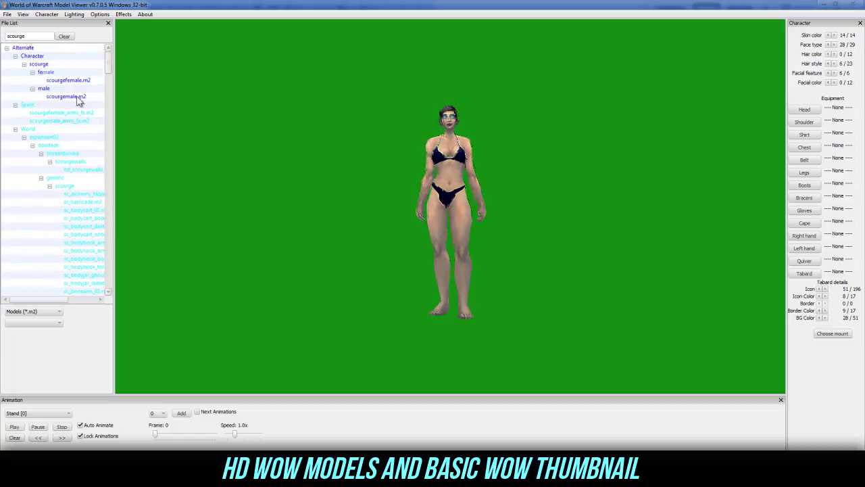
click(67, 82)
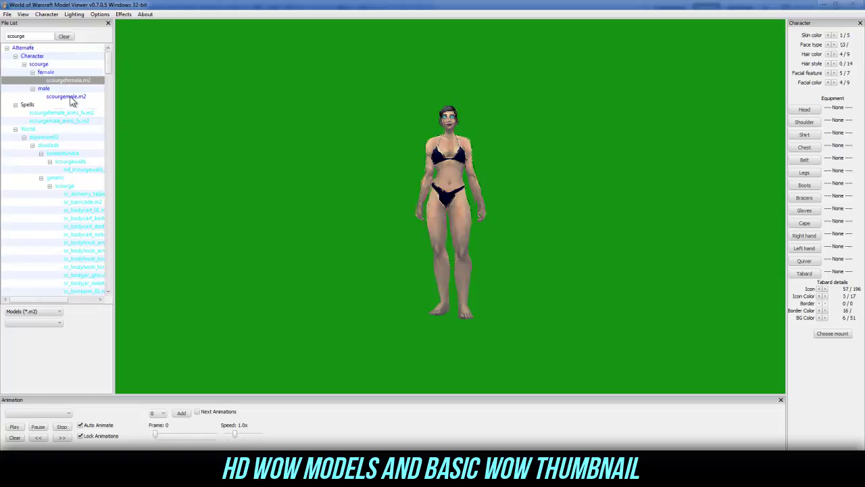
click(71, 98)
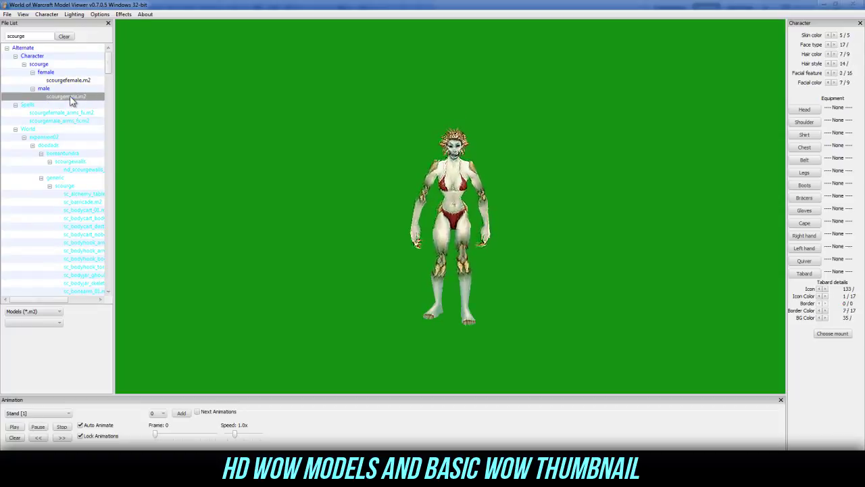
click(69, 80)
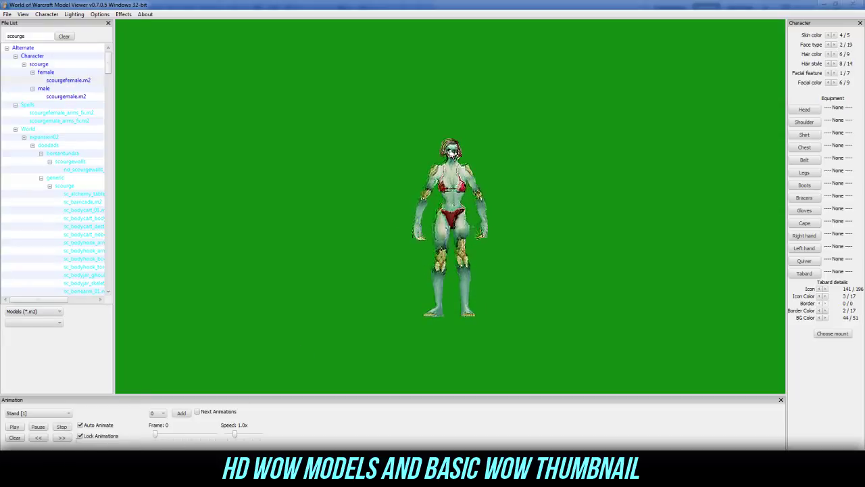
Load the saved butts n stuf.eq equipment set onto the female scourge character.
scroll(457, 131, up, 10)
scroll(458, 128, down, 8)
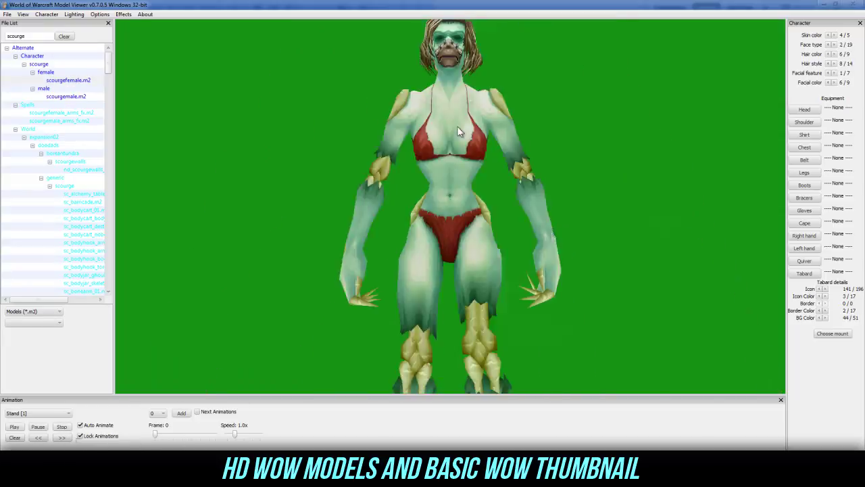
scroll(456, 155, up, 2)
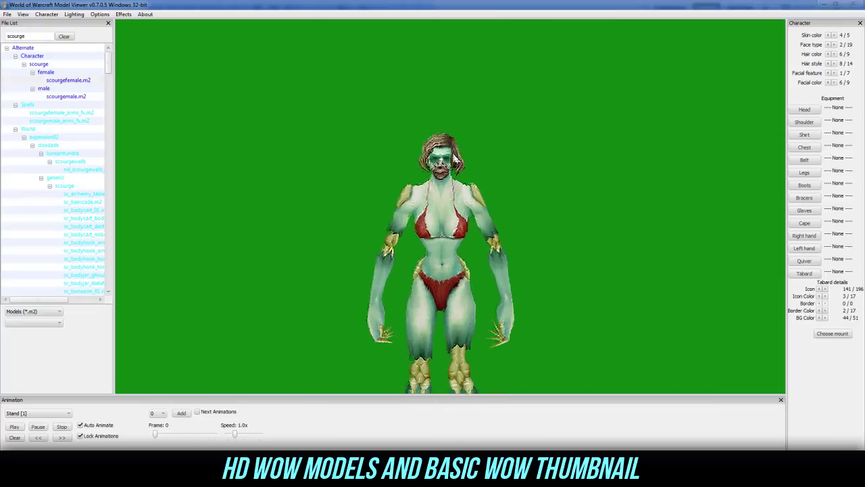
scroll(458, 152, up, 2)
scroll(458, 151, up, 2)
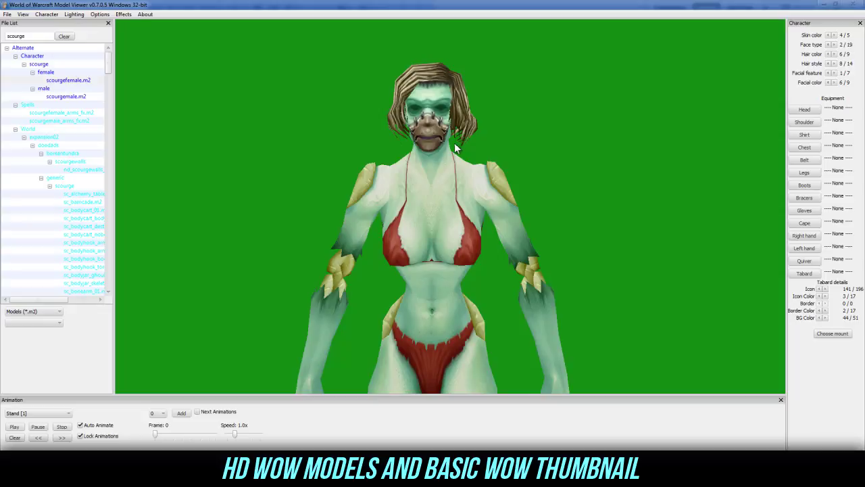
scroll(457, 149, up, 1)
click(40, 15)
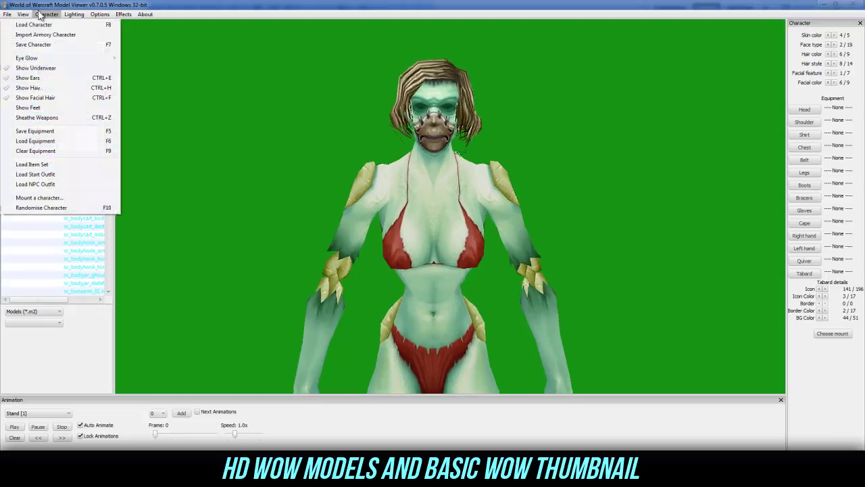
click(35, 140)
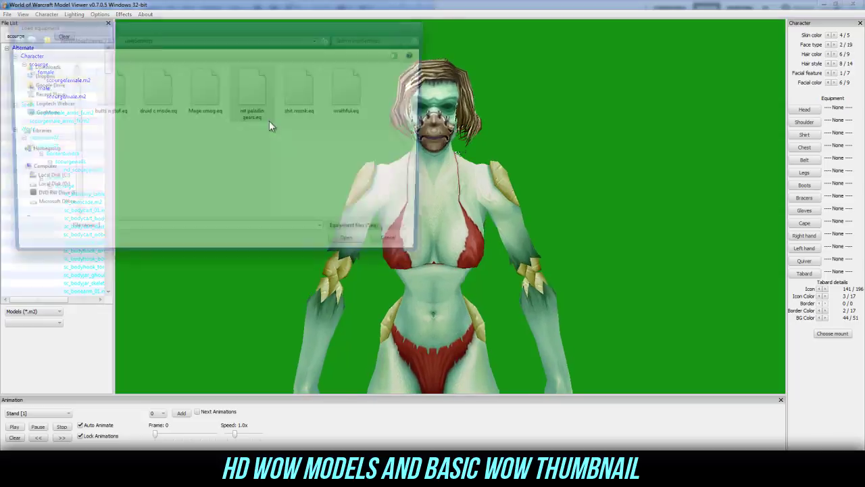
double_click(101, 108)
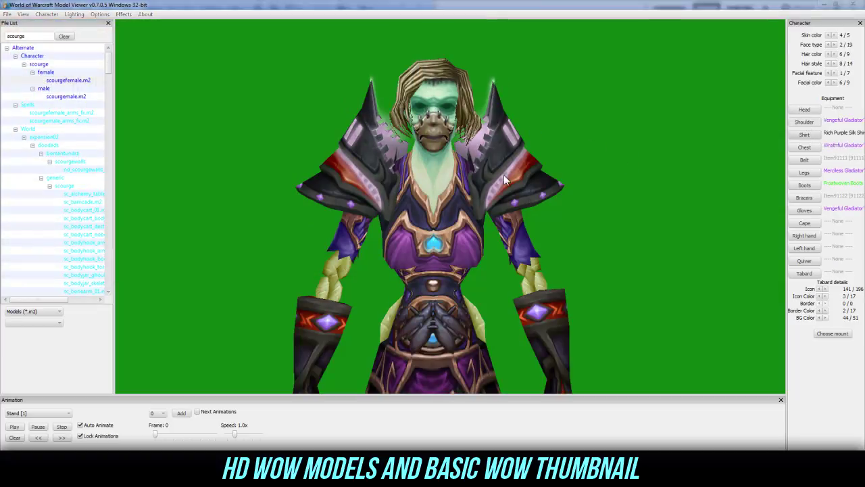
Filter the shoulder items by "wrathful gladiator's silk" and equip the Wrathful Gladiator's Silk Amice.
click(46, 124)
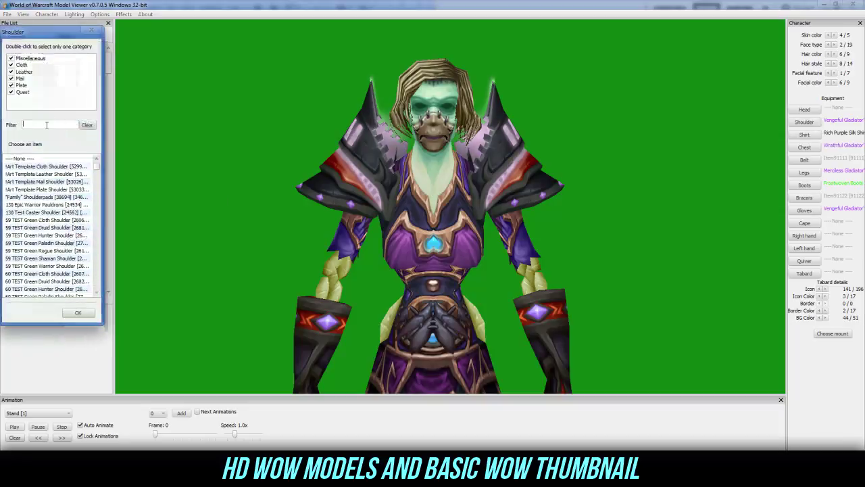
text(wrathgful)
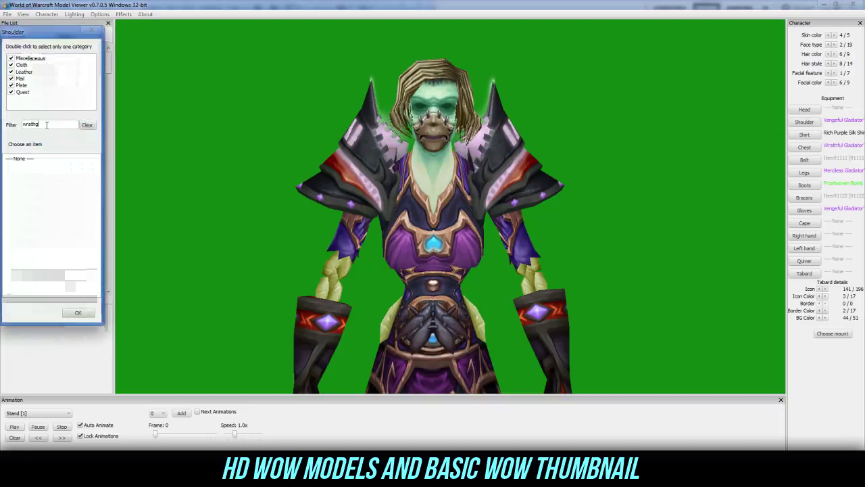
key(BackSpace)
text(ful gad)
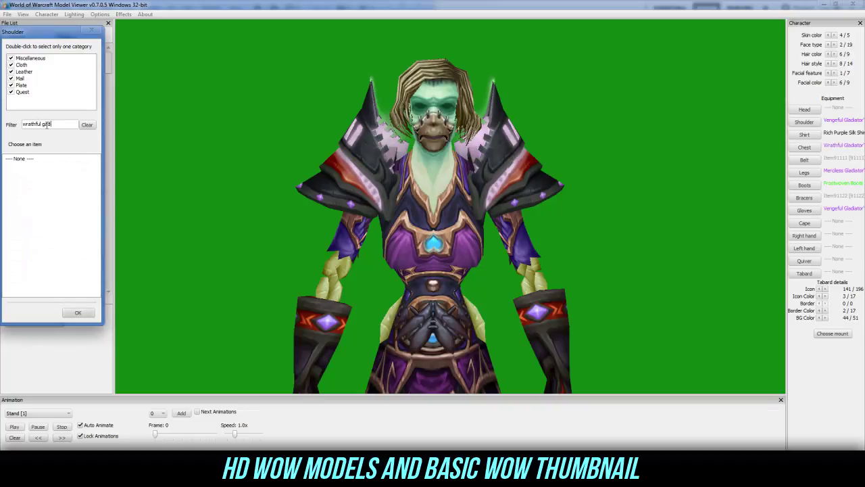
click(47, 125)
text(l)
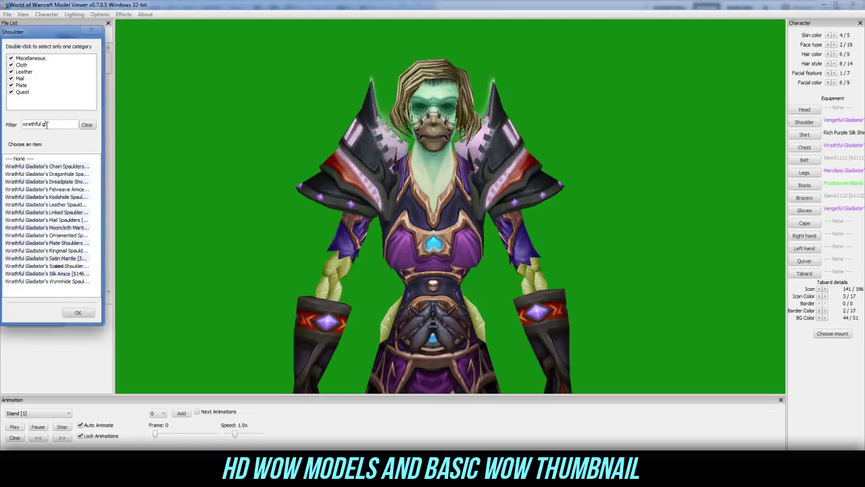
text(adiator's silk)
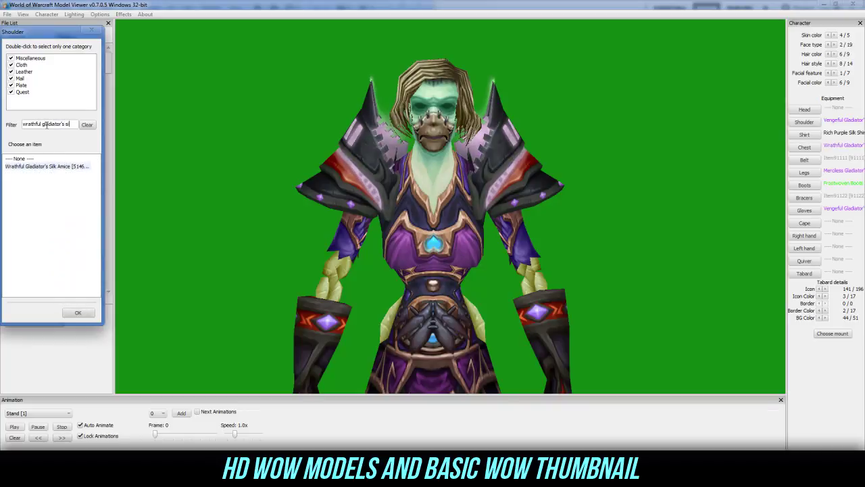
click(75, 167)
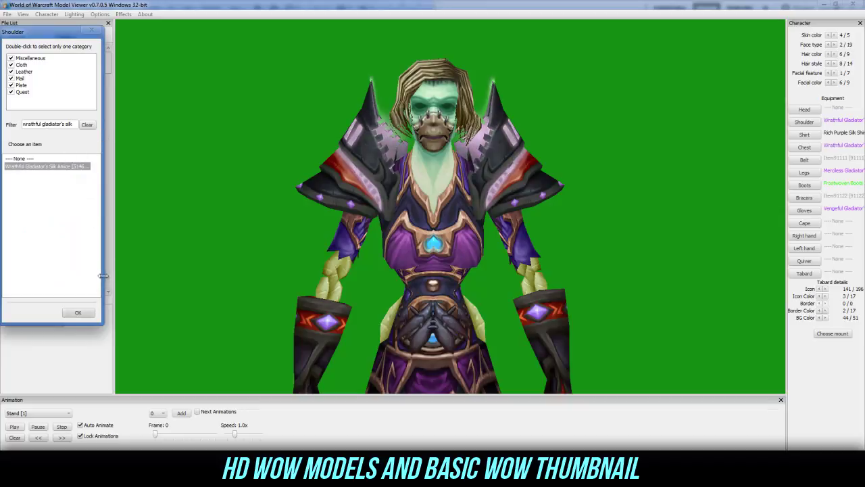
click(90, 313)
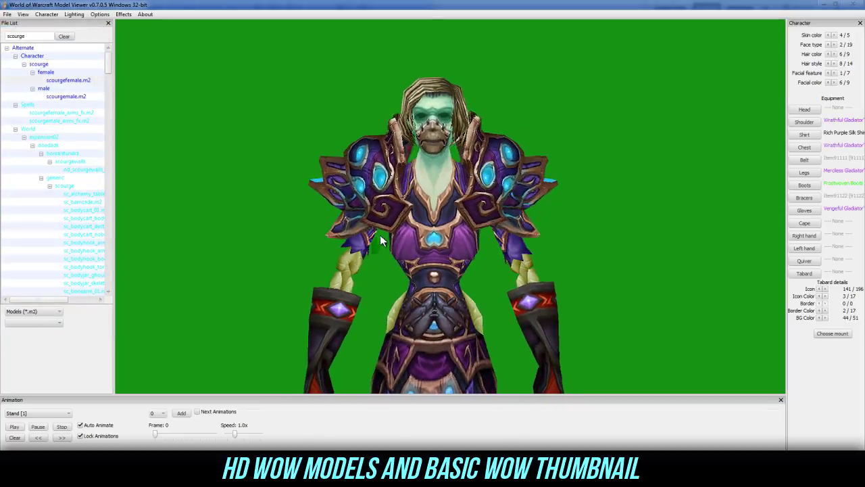
Set the character's animation to SpellCastOmni [61].
click(48, 415)
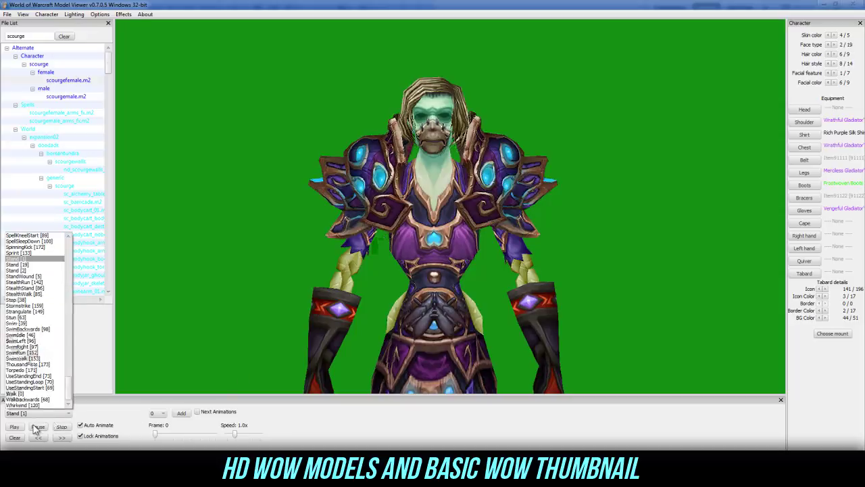
scroll(41, 338, up, 7)
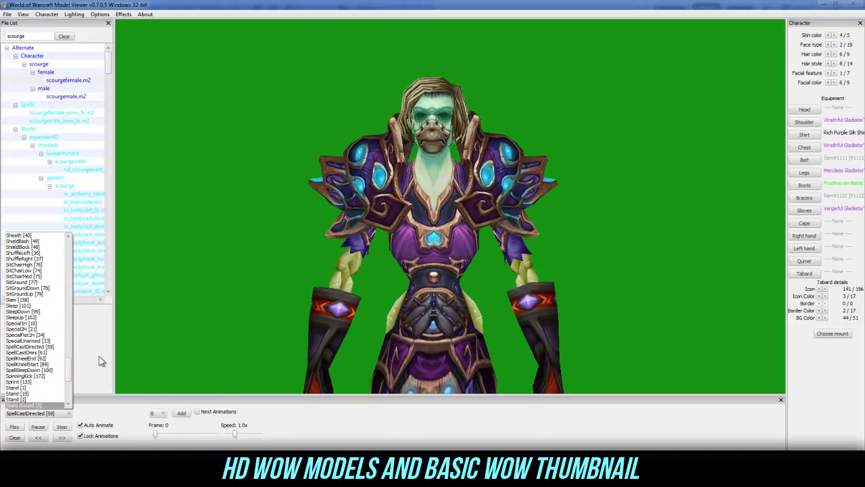
click(41, 358)
click(34, 413)
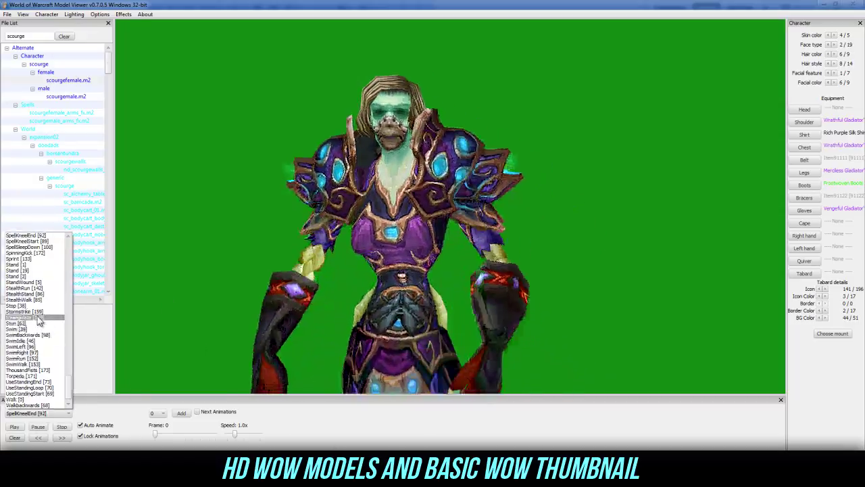
scroll(43, 245, up, 1)
click(43, 244)
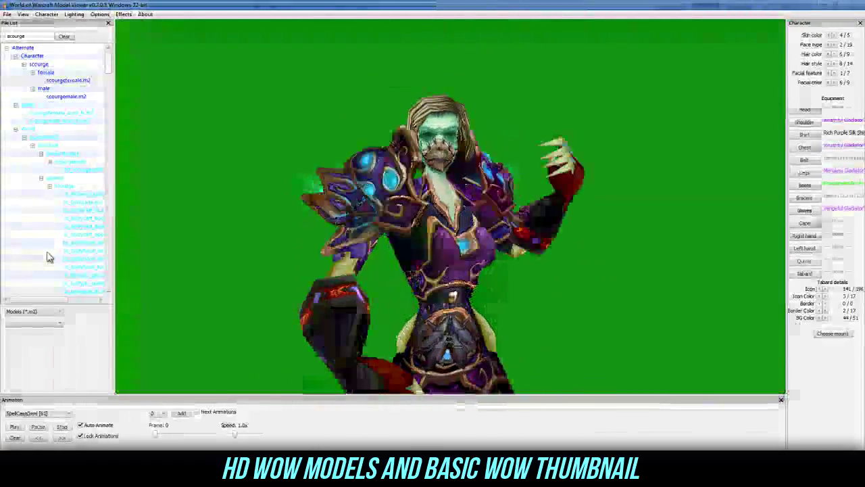
Set the character's animation to SpellCastDirected [59] and frame the full body on the green background.
scroll(67, 415, up, 1)
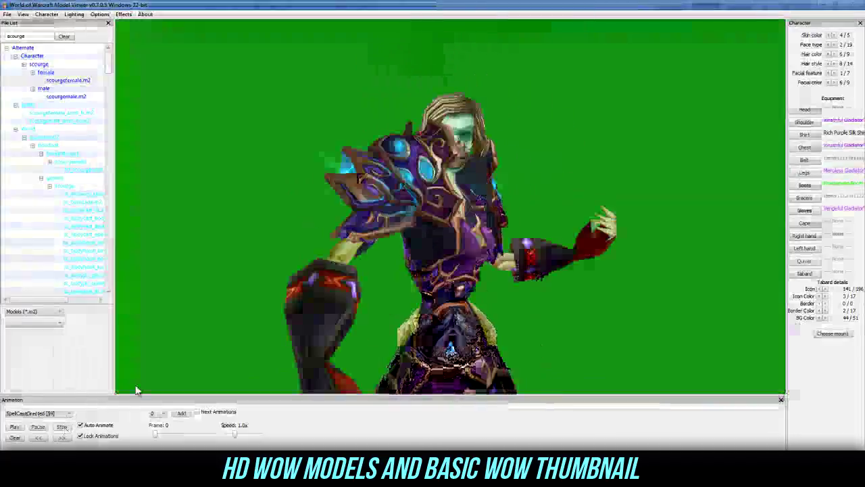
drag(381, 276, 353, 285)
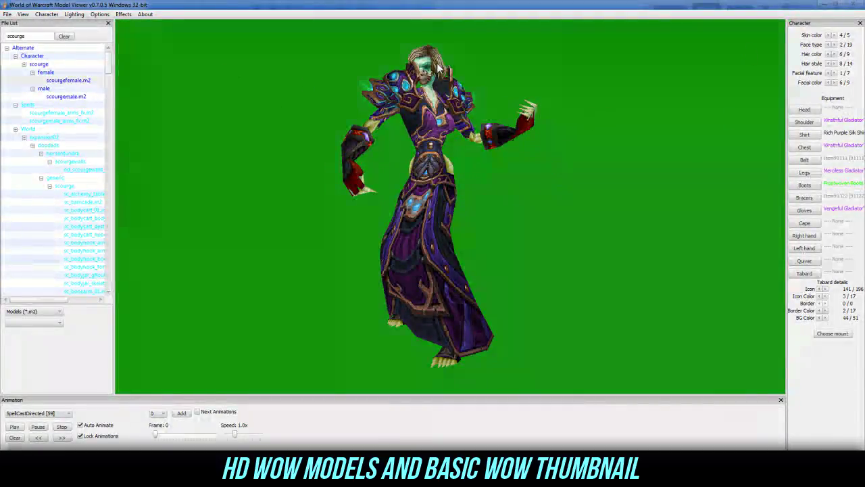
Save a sized screenshot of the posed character as a bitmap image named tutorial.
click(8, 15)
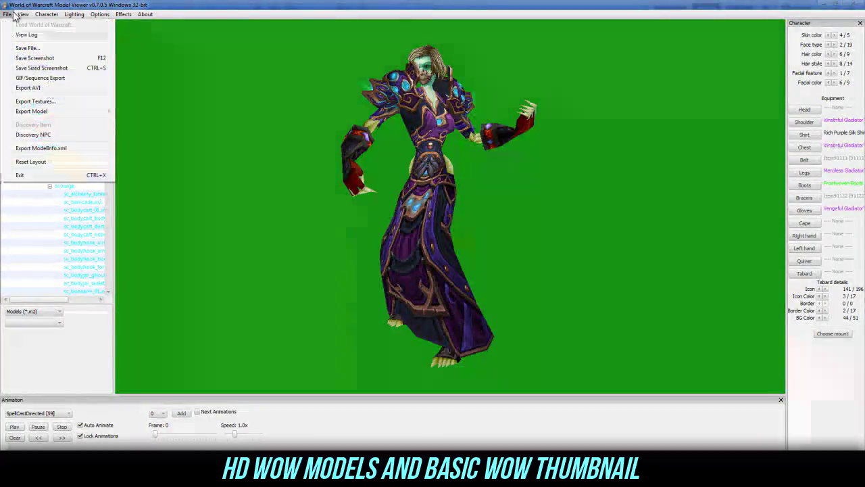
click(53, 69)
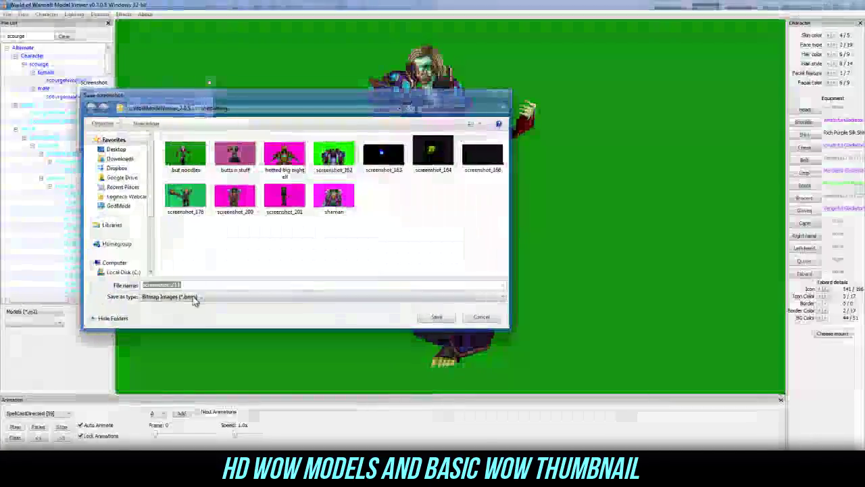
text(tutoria)
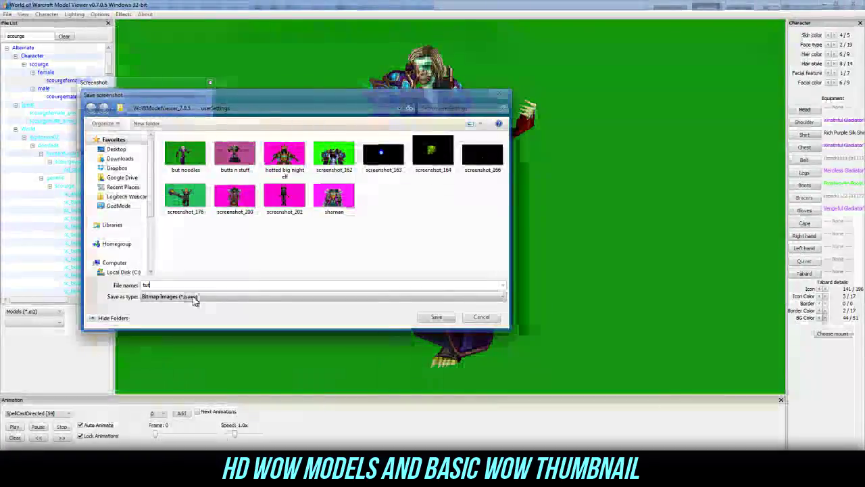
text(l)
key(Return)
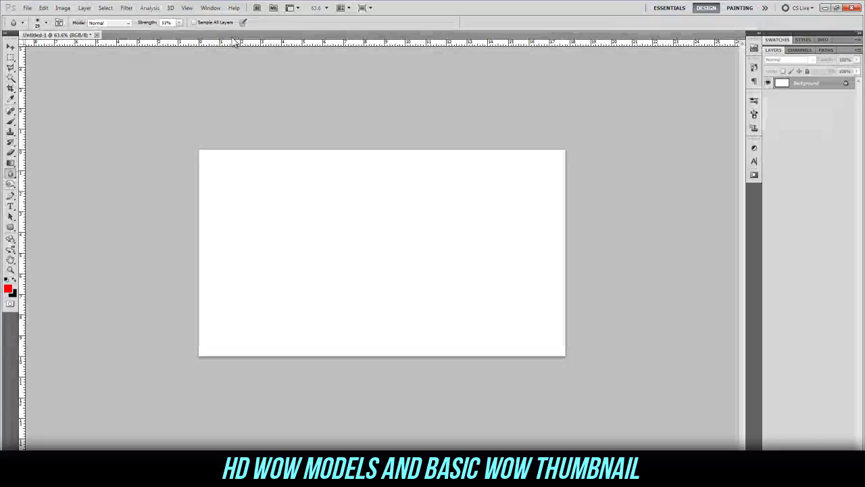
Switch to Photoshop and open the tutorial.bmp screenshot alongside the blank Untitled-1 document.
click(29, 8)
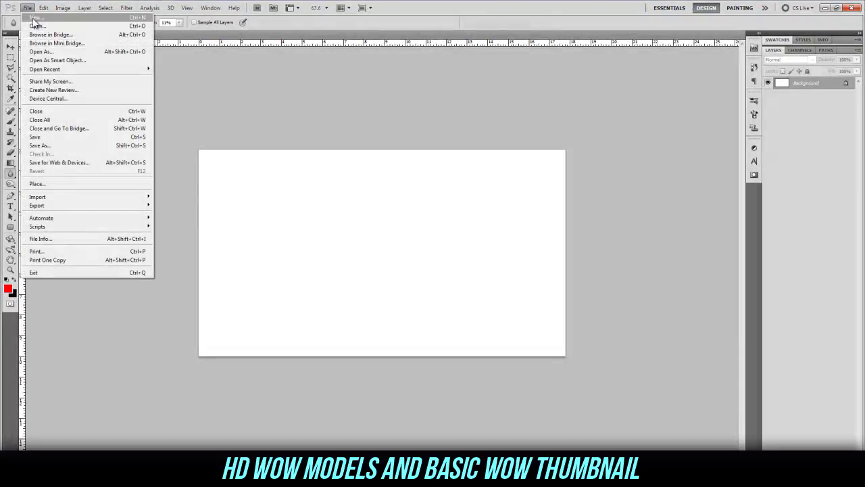
click(434, 171)
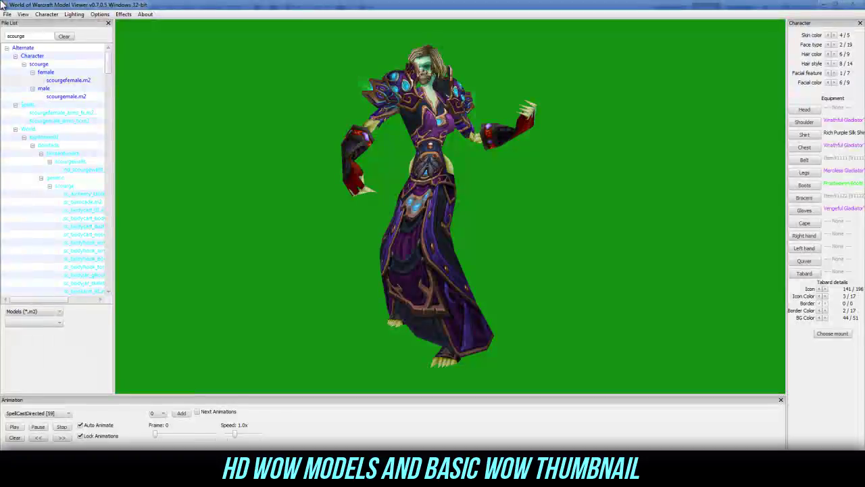
click(8, 13)
click(41, 64)
key(Return)
click(386, 207)
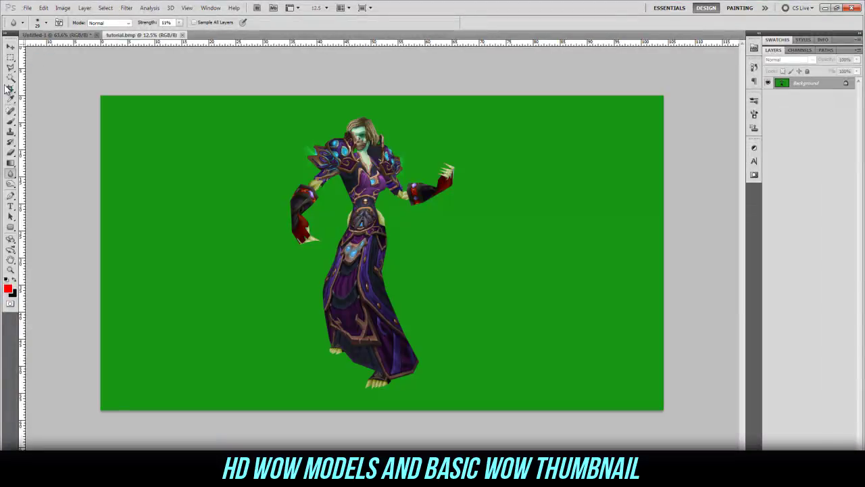
Select the green background around the character with the Magic Wand tool and extend the selection to similar colours.
click(10, 77)
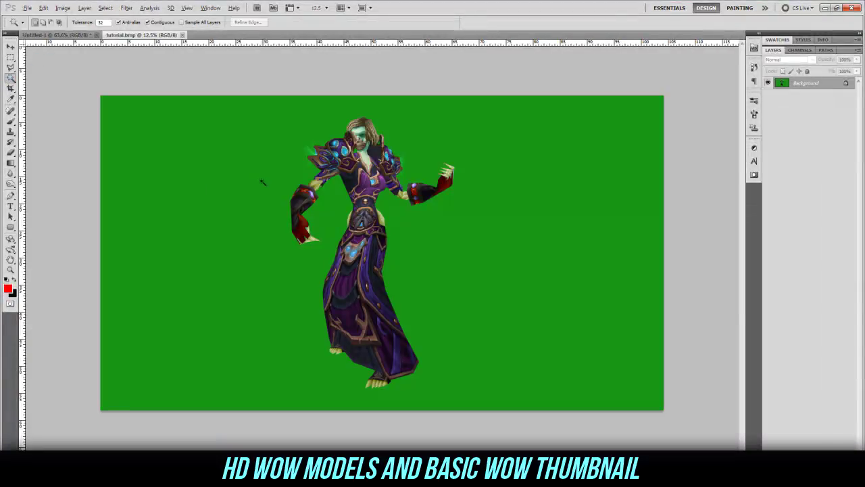
alt+scroll(262, 181, up, 8)
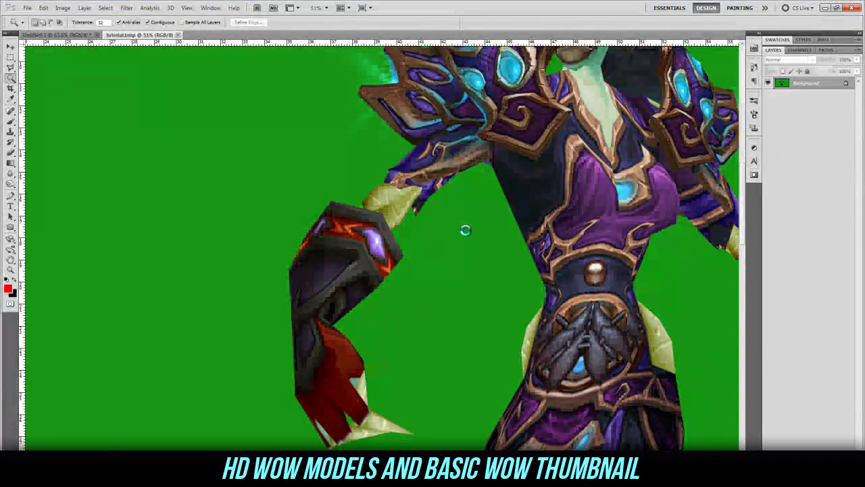
scroll(464, 232, up, 3)
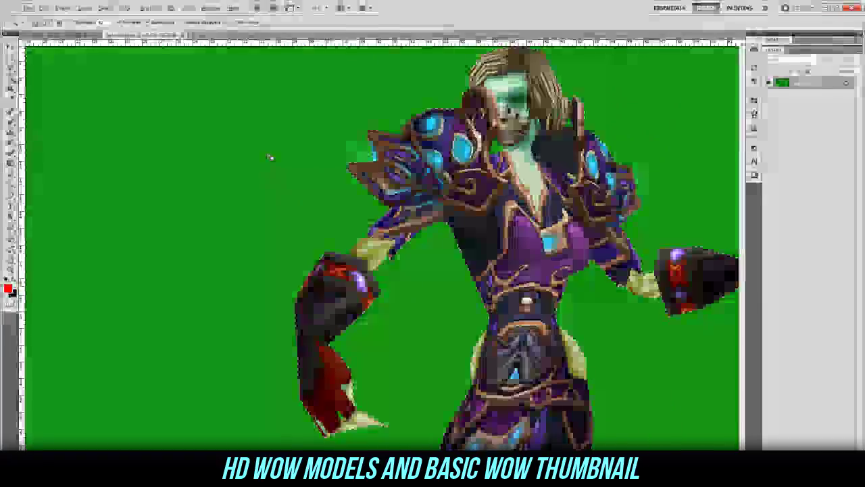
right_click(269, 156)
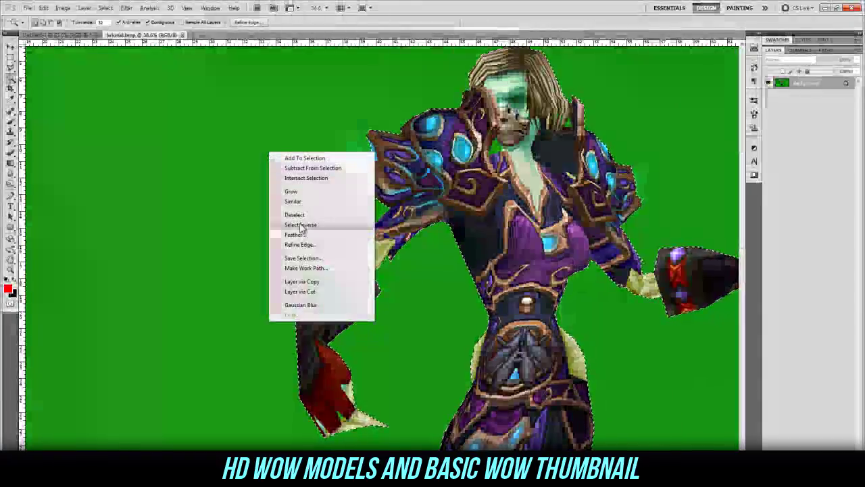
click(294, 201)
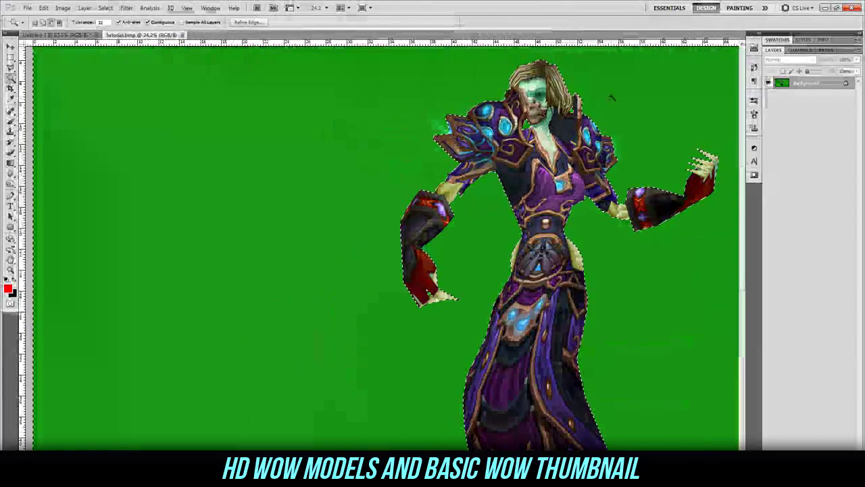
Check the selection edges around the raised hand and invert the selection to isolate the character.
key(ctrl+0)
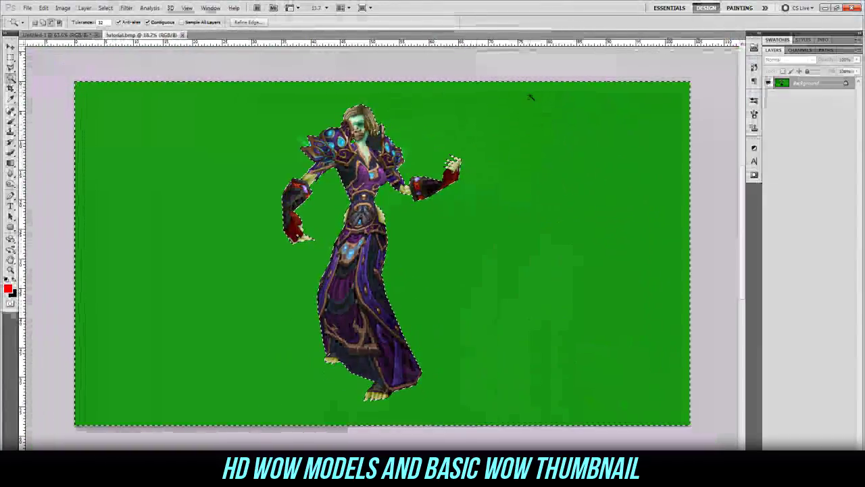
alt+scroll(437, 129, up, 15)
alt+scroll(442, 256, up, 7)
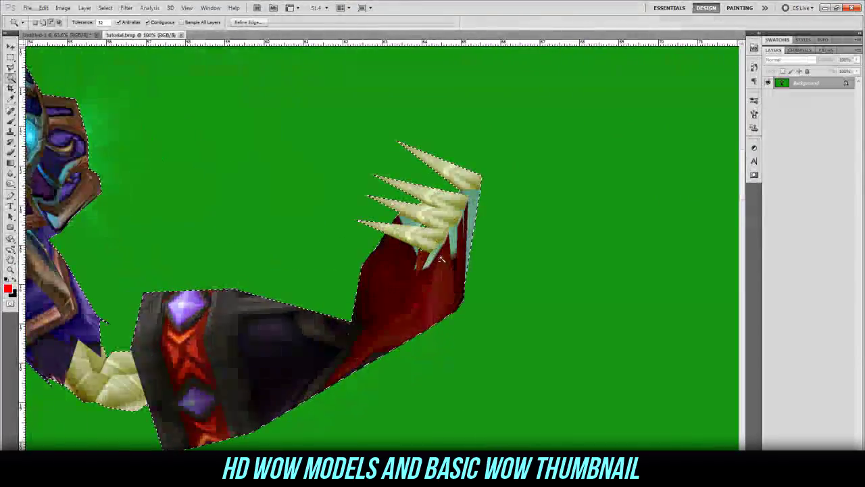
alt+scroll(448, 244, down, 15)
key(ctrl+0)
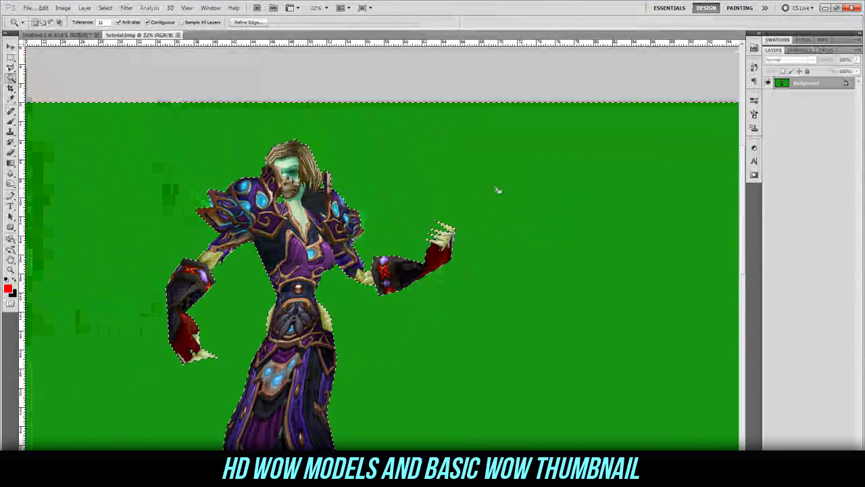
right_click(565, 190)
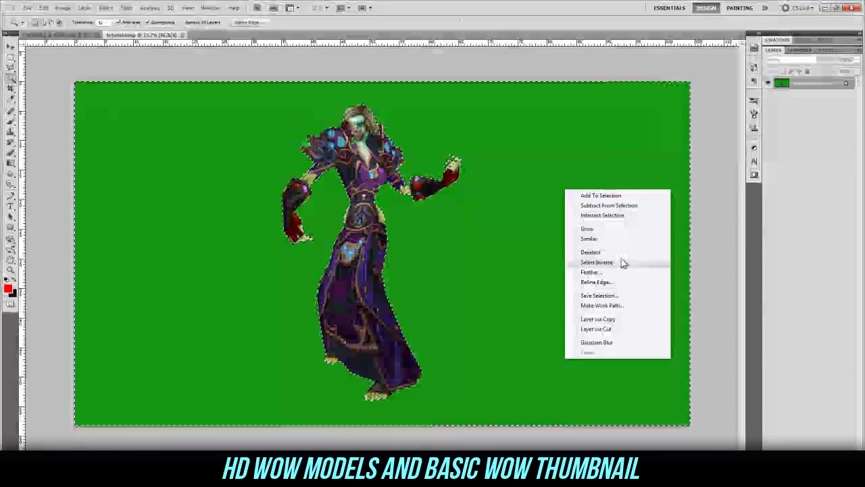
click(609, 262)
Bring the selected character into the Untitled-1 document as a new layer and position the head and shoulders on the canvas.
key(v)
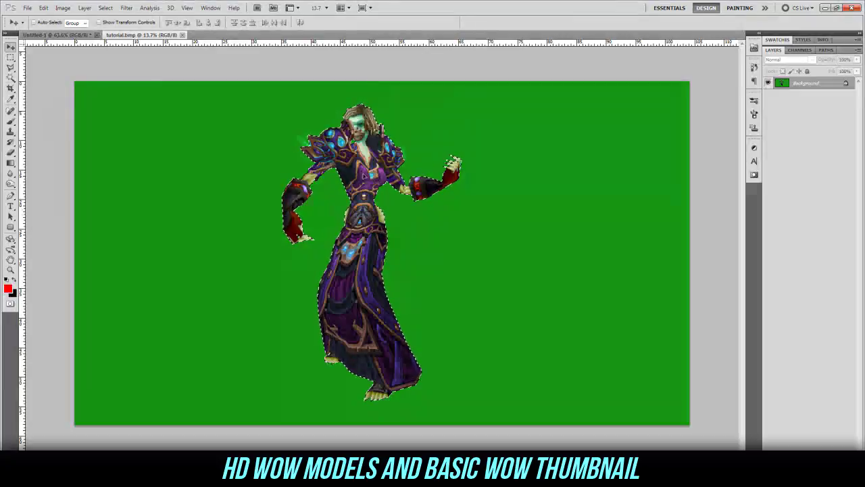
click(57, 34)
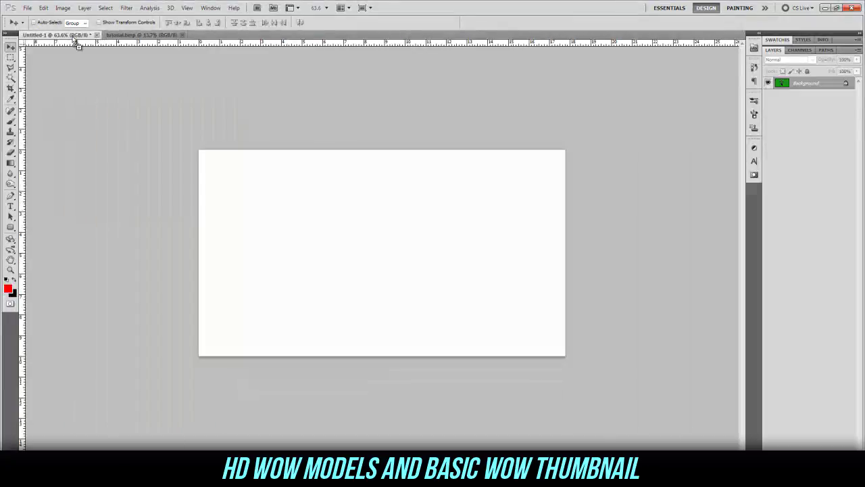
key(ctrl+v)
drag(392, 250, 431, 436)
drag(411, 261, 435, 301)
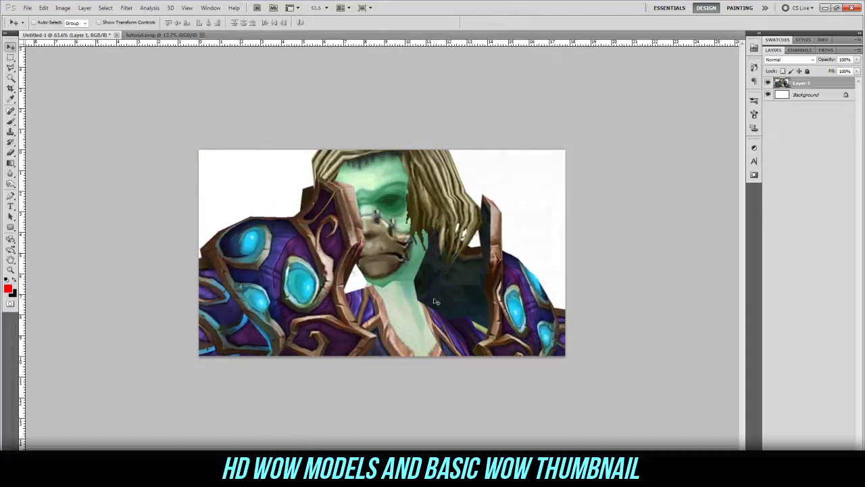
Scale the character layer proportionally to 38.13% and place it with the head at the canvas's upper edge.
key(ctrl+t)
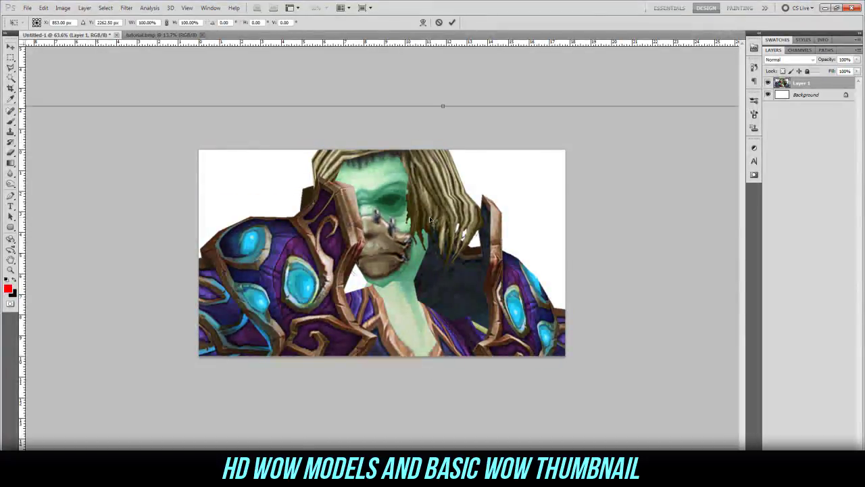
alt+scroll(430, 219, down, 4)
alt+shift+drag(552, 205, 401, 248)
alt+shift+drag(435, 217, 465, 207)
drag(404, 240, 393, 262)
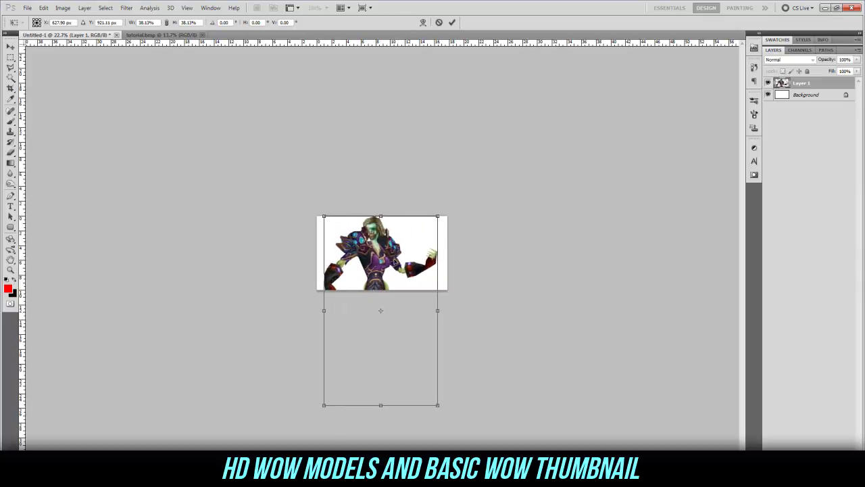
key(Return)
View the canvas at actual pixels and shift the character slightly to the right.
key(z)
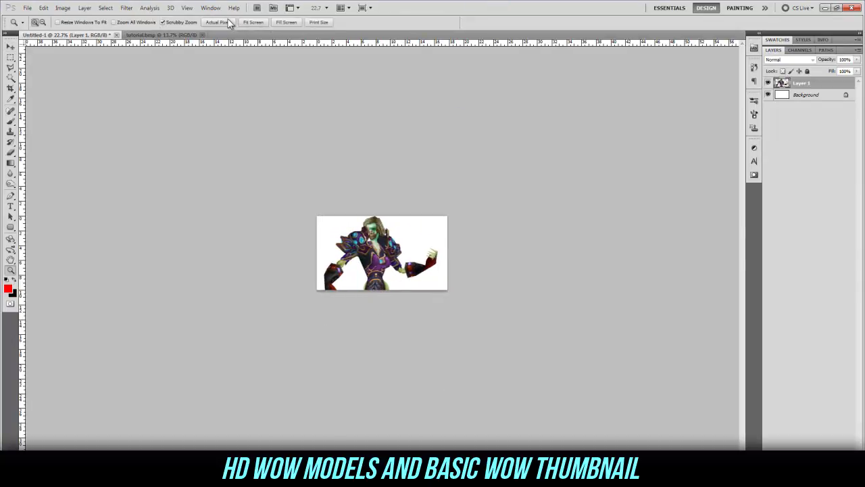
click(219, 22)
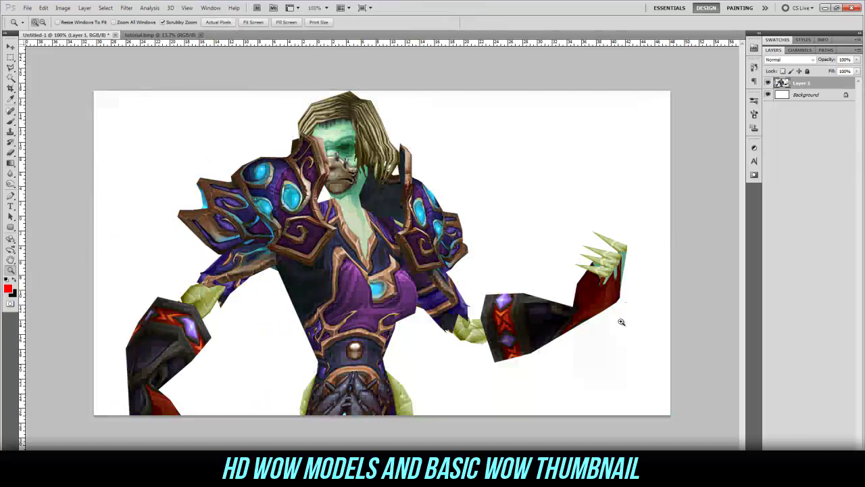
key(v)
drag(361, 254, 370, 253)
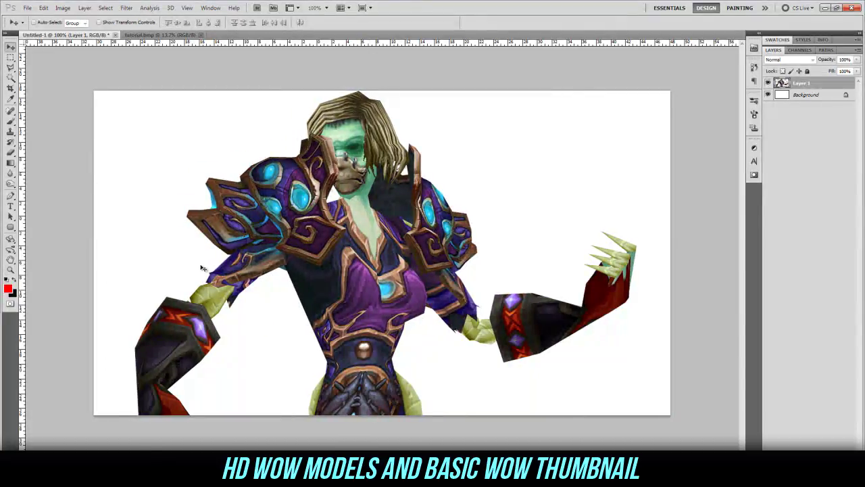
Blur the character's lower torso with the Blur tool at 56% strength and a brush enlarged to size 363.
click(10, 173)
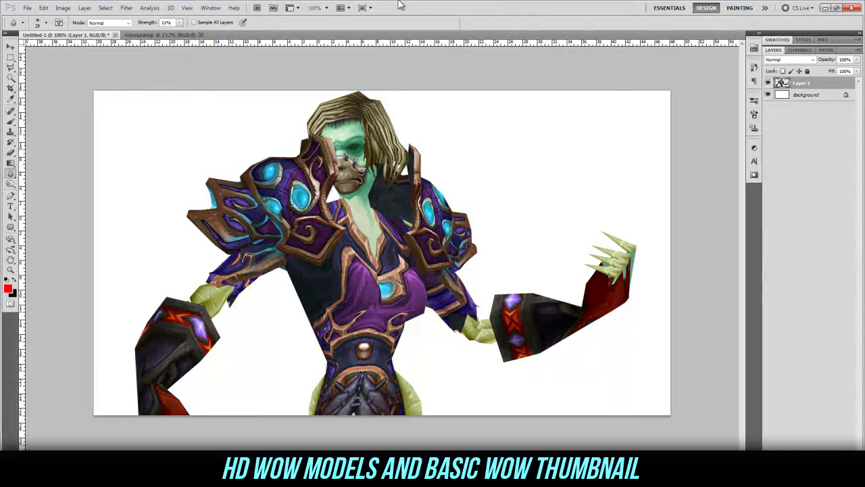
alt+right_drag(148, 263, 164, 263)
click(180, 23)
drag(177, 33, 203, 33)
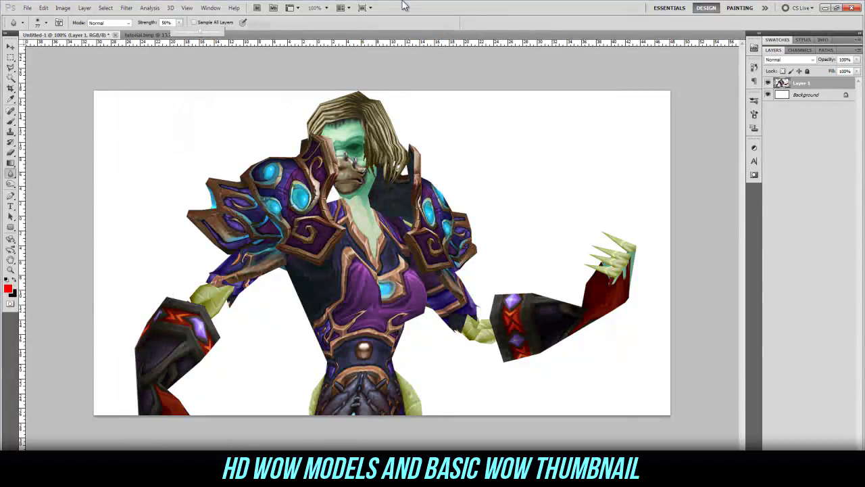
click(402, 4)
mouse_move(336, 326)
alt+right_down()
mouse_move(365, 320)
mouse_move(387, 182)
alt+right_up()
alt+right_drag(356, 342, 384, 341)
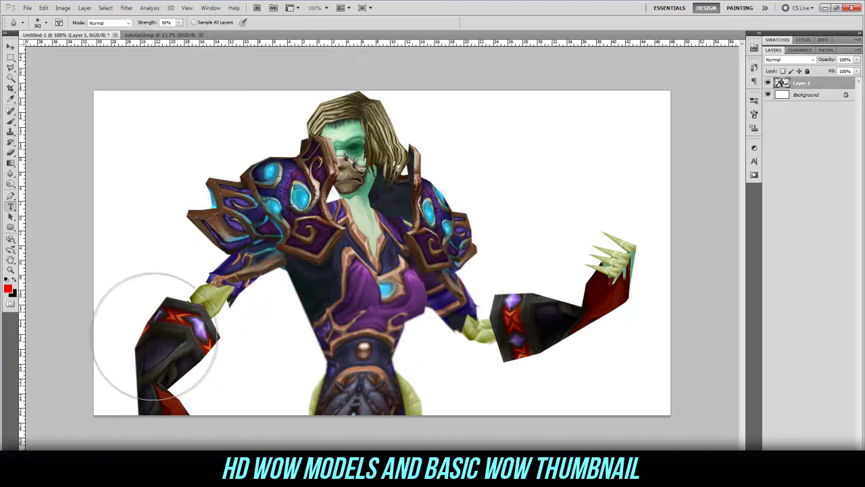
Add the text "TEXT BLAH" in red Impact lettering over the character's forearm.
key(t)
click(223, 336)
text(TEX)
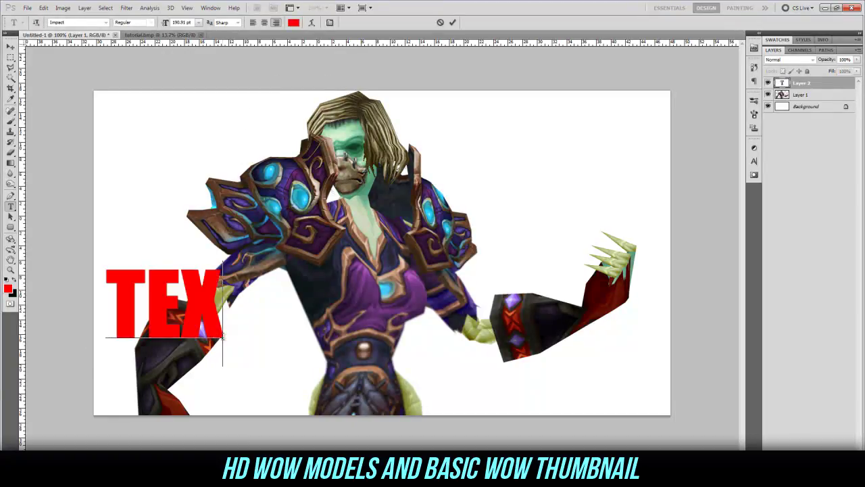
text(T BLAH)
key(ctrl+Return)
Move the TEXT BLAH text across the character's waist and nudge it slightly right and down.
key(v)
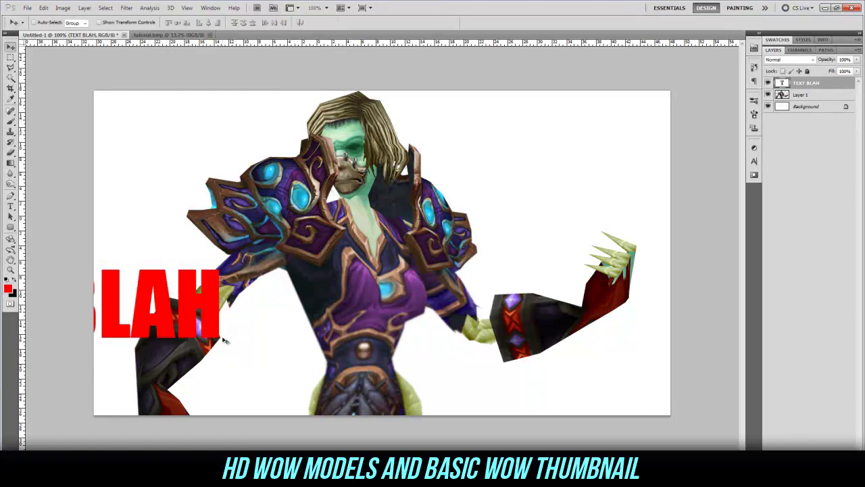
drag(378, 305, 539, 357)
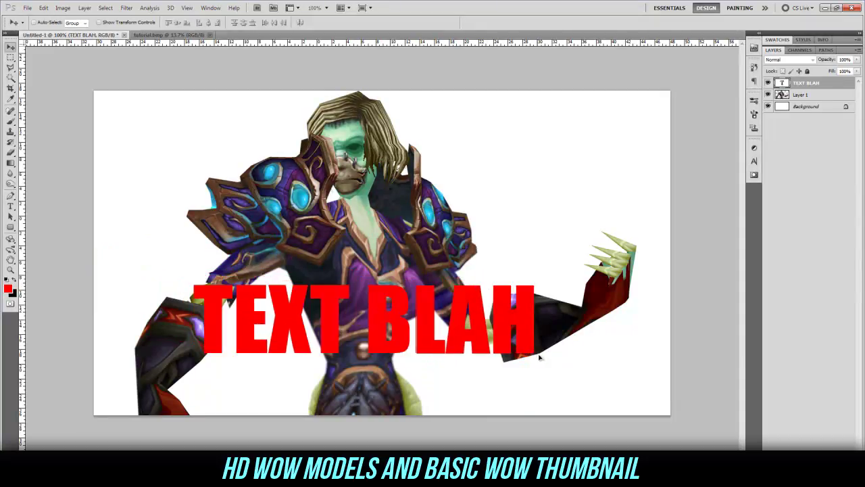
key(Right)
key(Right)
key(Right)
key(Down)
key(Down)
key(Down)
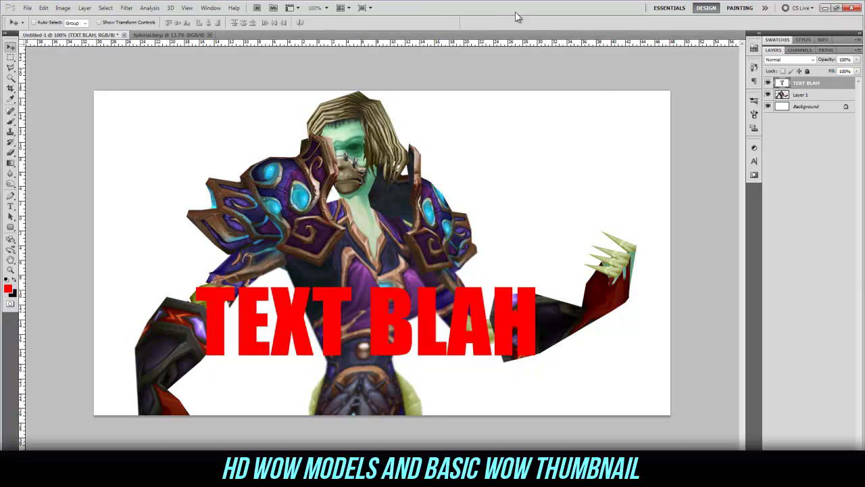
Recolor the TEXT BLAH text with the bright blue sampled from the character's shoulder gem.
key(t)
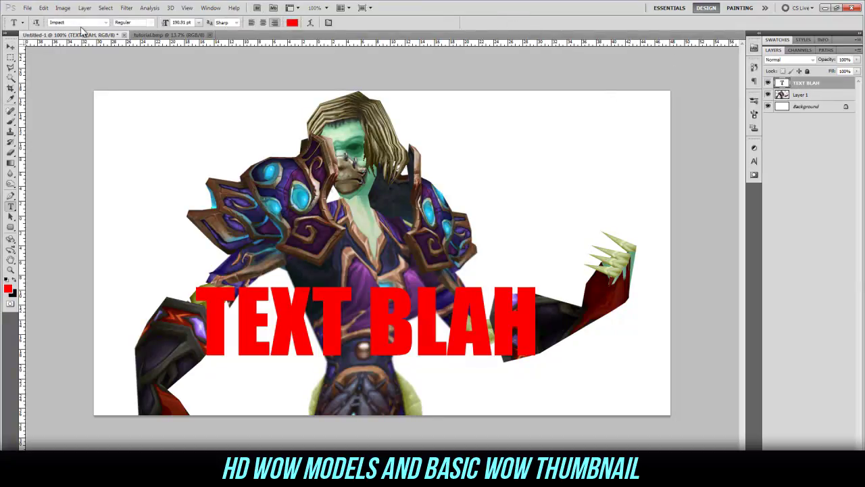
click(292, 23)
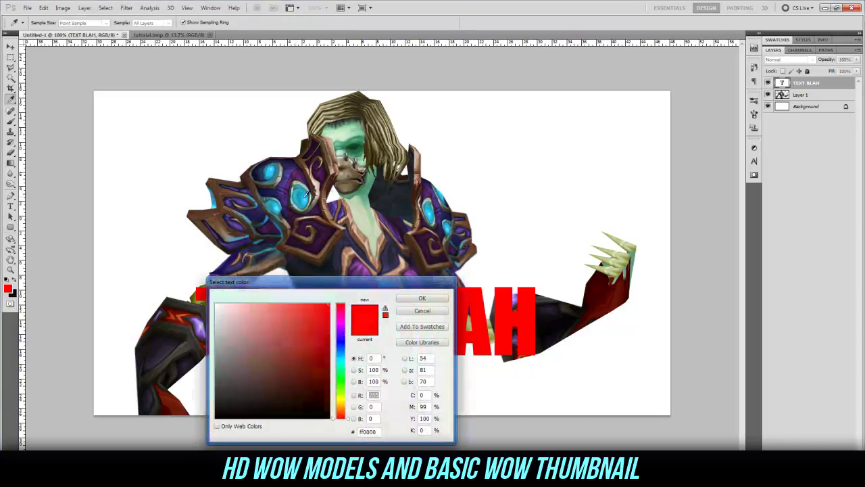
click(306, 195)
click(412, 300)
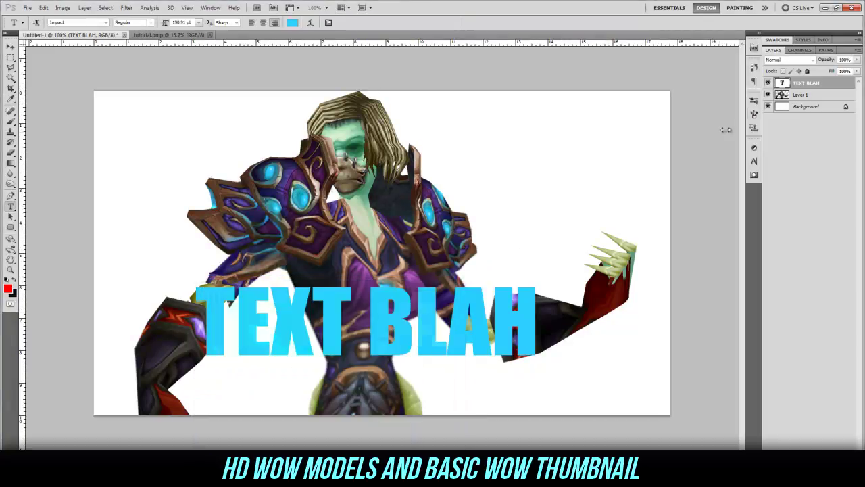
Add a drop shadow to the TEXT BLAH layer with 100% opacity, 0 px distance and 27% spread, and adjust its size slightly.
double_click(833, 89)
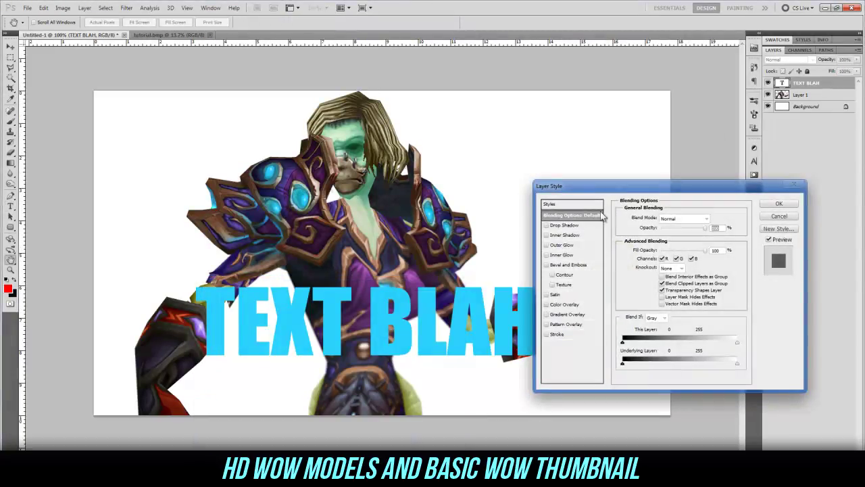
click(565, 225)
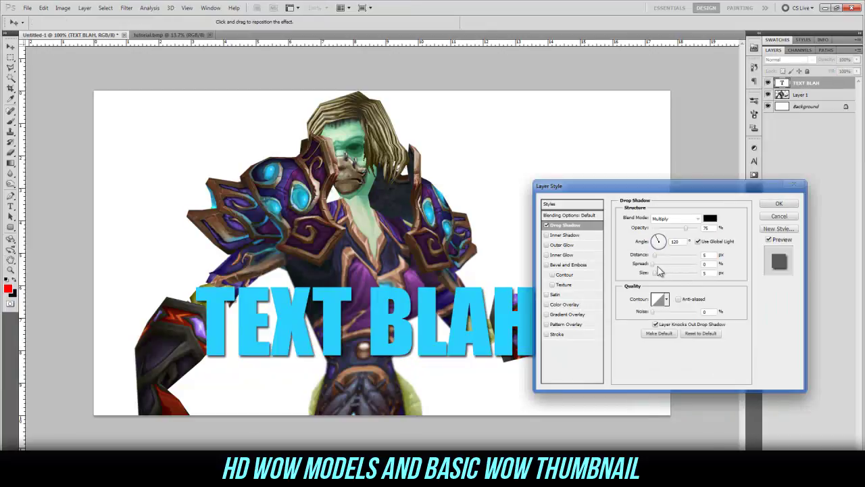
drag(655, 265, 665, 264)
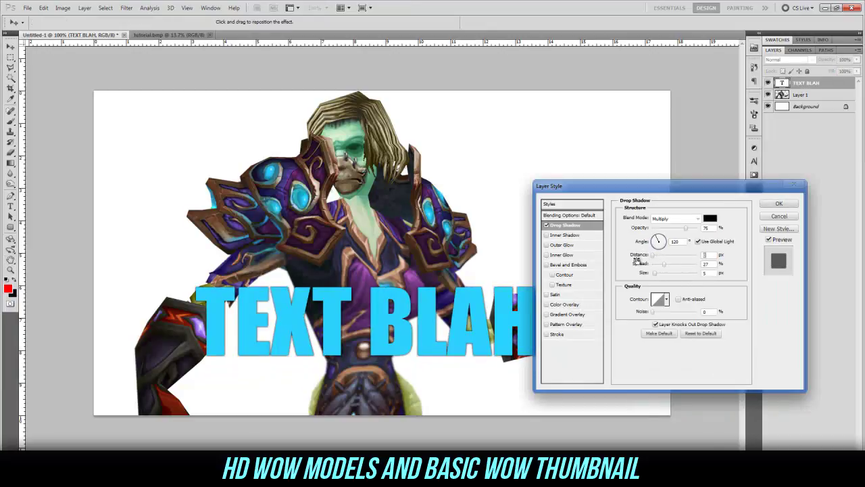
drag(686, 228, 701, 230)
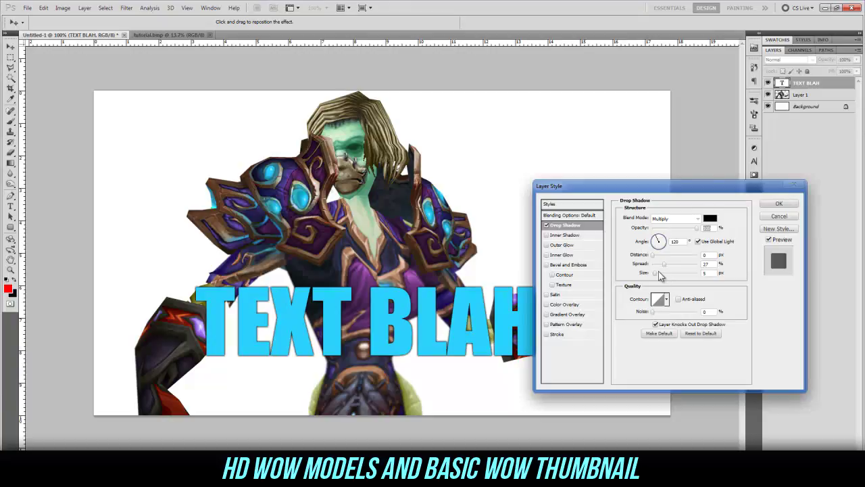
drag(660, 276, 657, 277)
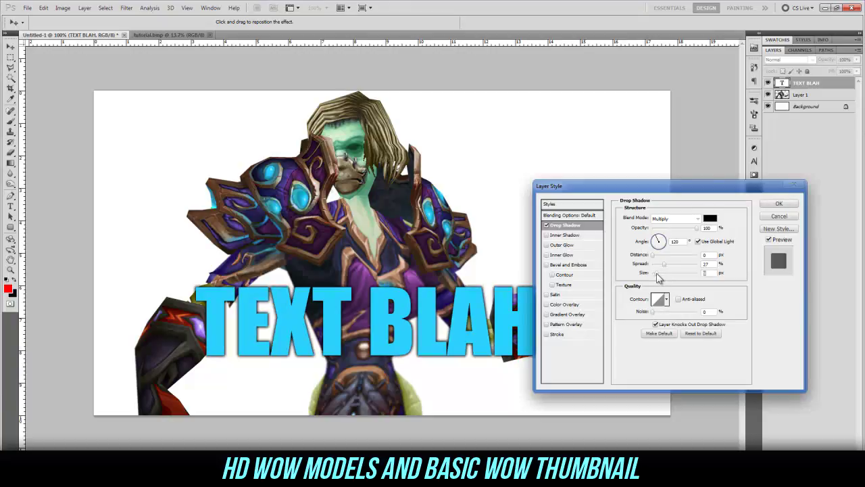
Add a black outer glow to the TEXT BLAH layer with the Normal blend mode.
click(546, 245)
click(588, 244)
click(673, 218)
click(666, 229)
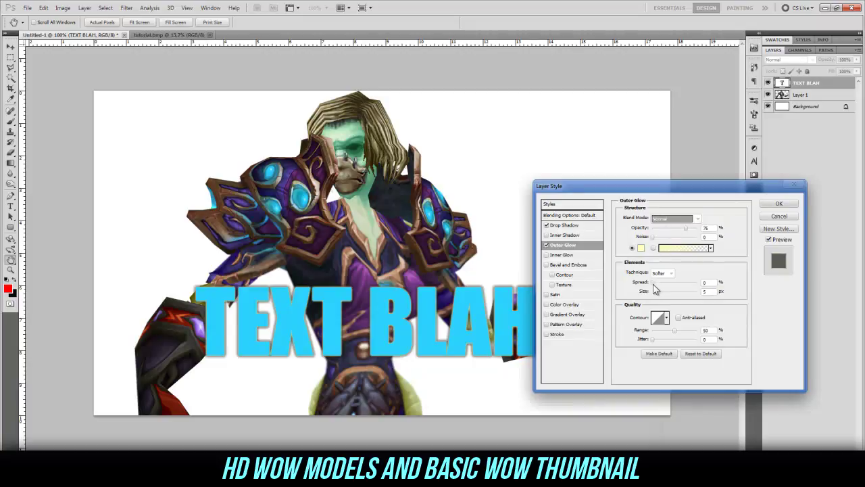
click(641, 248)
click(216, 413)
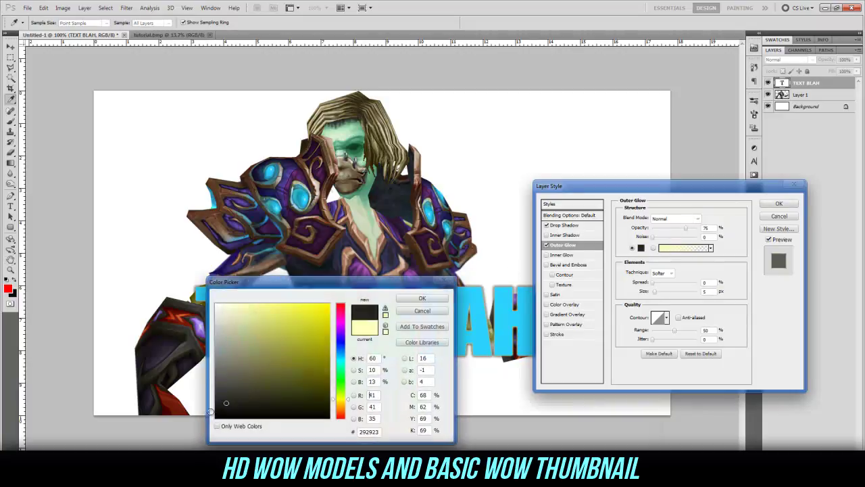
click(420, 296)
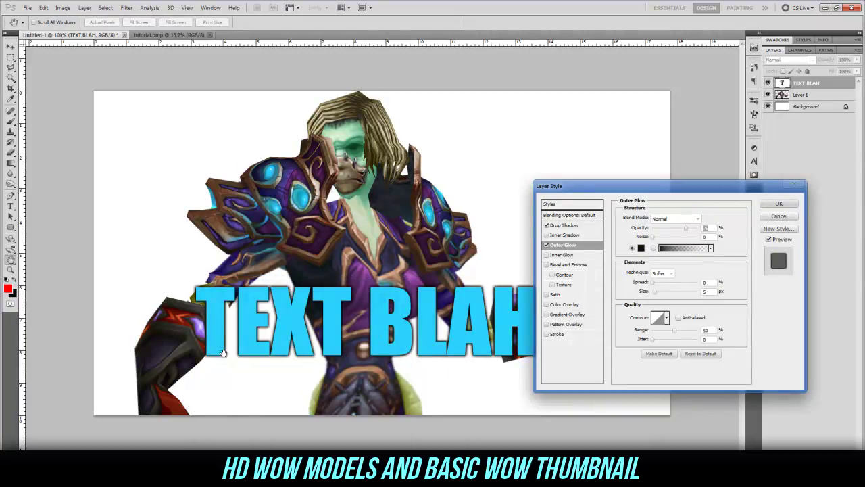
Add a black-to-white gradient overlay to the text in Overlay blend mode and adjust its opacity.
click(566, 315)
click(673, 219)
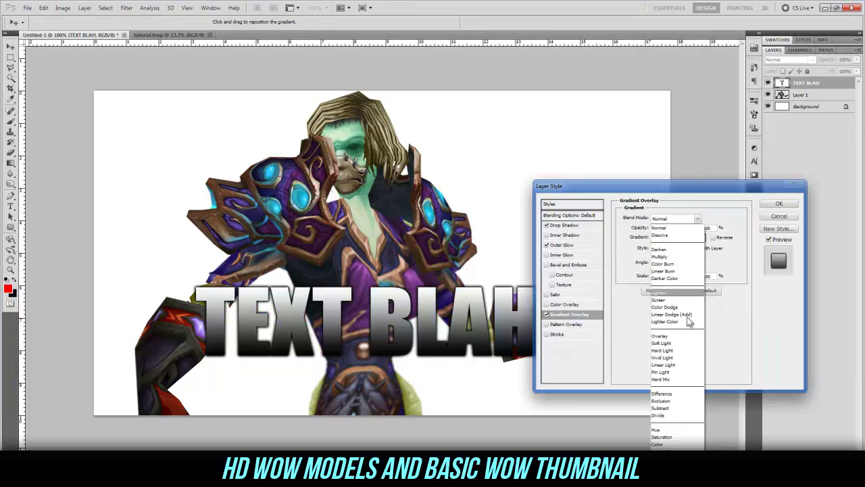
click(660, 336)
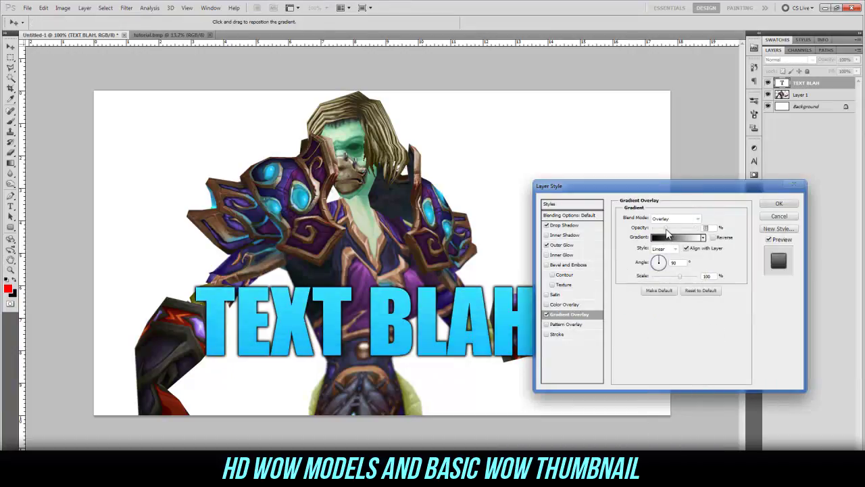
drag(666, 229, 680, 229)
Try a black outside stroke on the text, remove it again and apply the layer style.
click(558, 335)
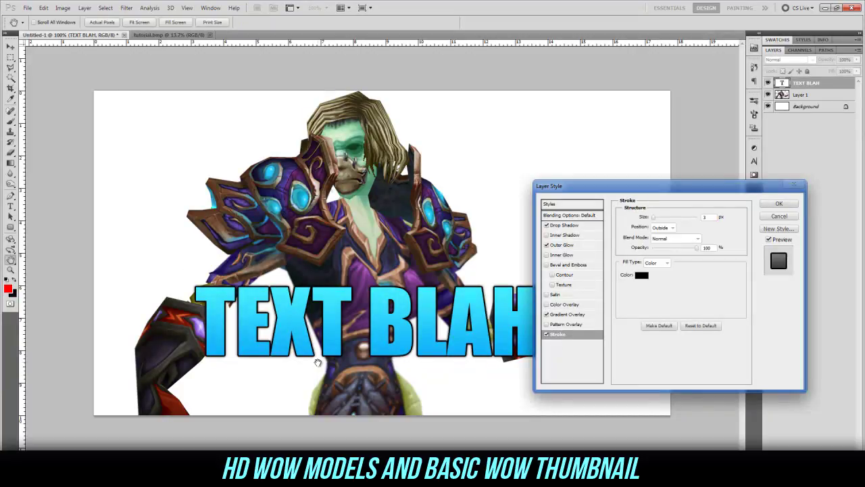
click(547, 334)
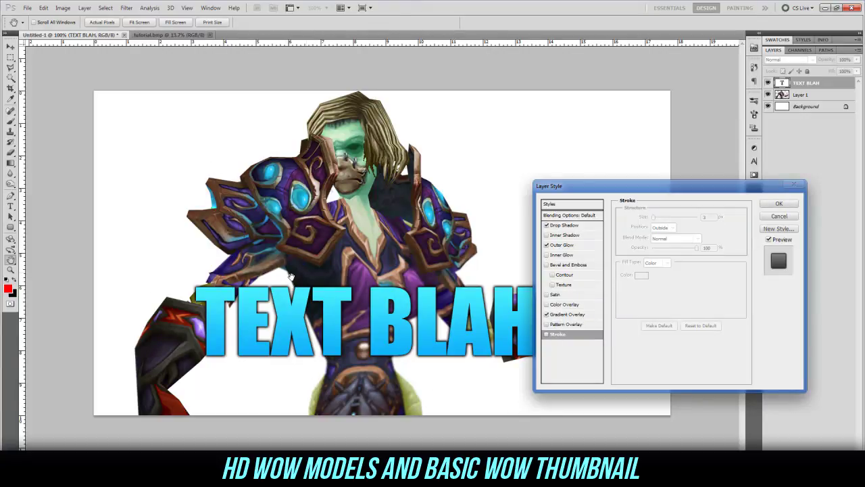
click(779, 205)
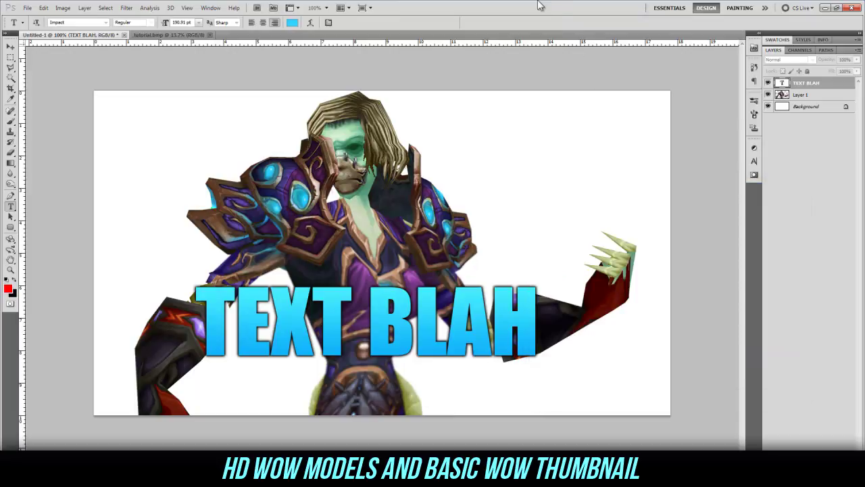
Paste the copied dungeon screenshot directly above the Background layer and position it so the green slime pool shows behind the character.
click(829, 146)
key(ctrl+v)
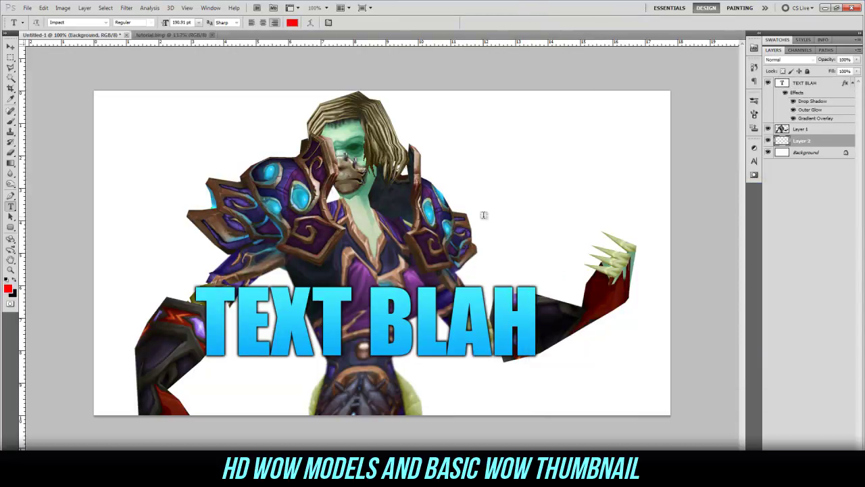
key(v)
drag(484, 233, 225, 127)
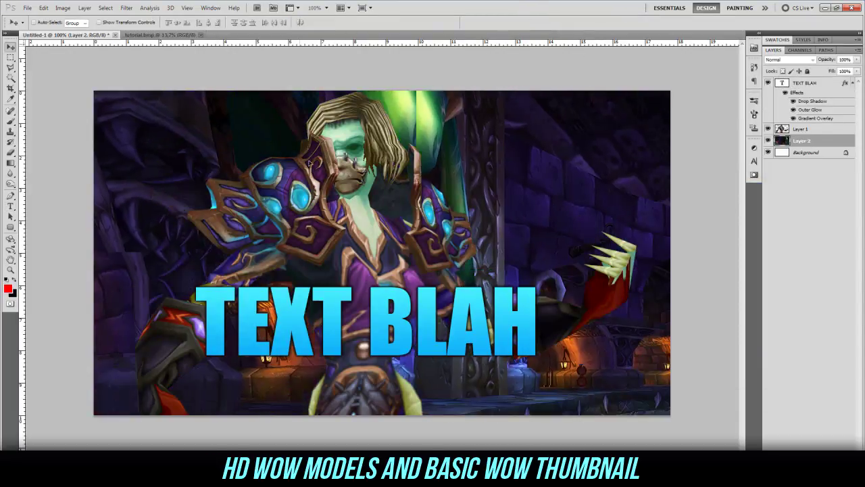
drag(501, 274, 284, 200)
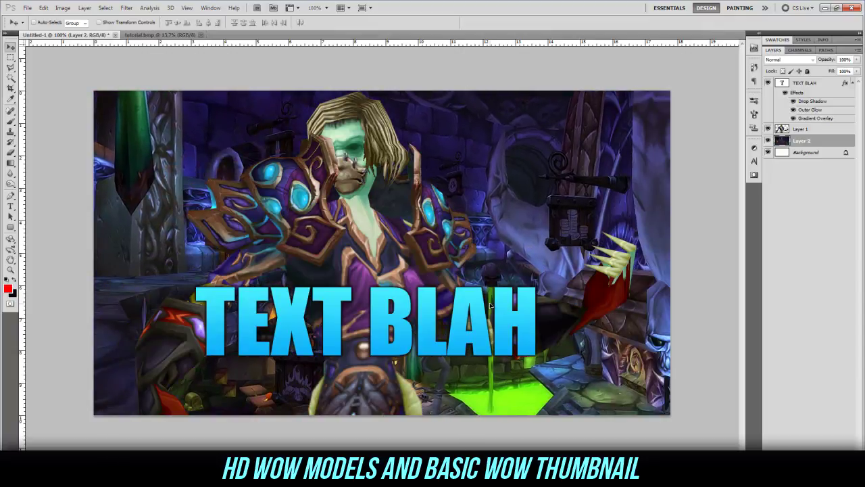
Apply a Gaussian Blur with a radius of about 2.8 pixels to the dungeon image.
click(126, 8)
mouse_move(131, 93)
click(92, 119)
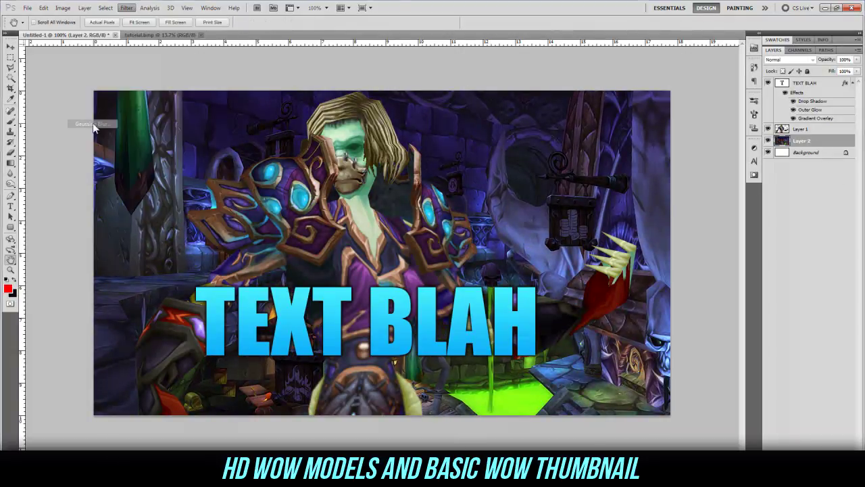
drag(390, 245, 381, 246)
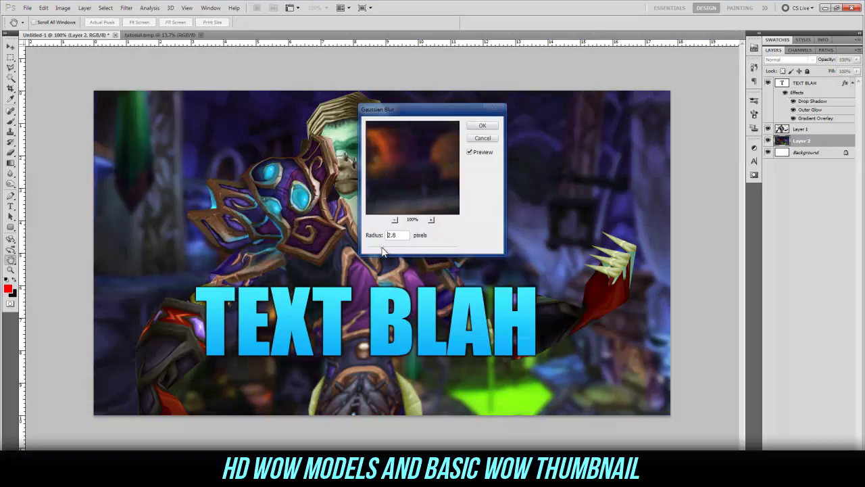
click(480, 126)
Shift the character slightly right and add an outer glow in Overlay mode with 100% opacity, 10% spread and 43 px size.
click(782, 130)
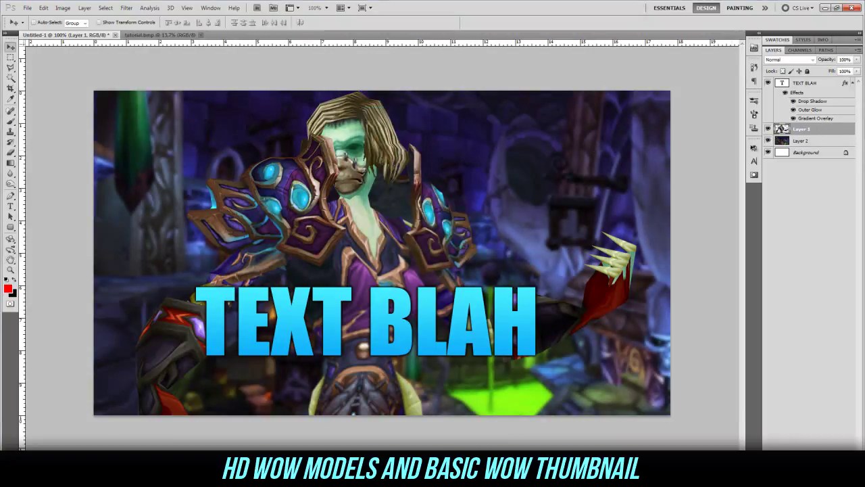
drag(465, 212, 487, 213)
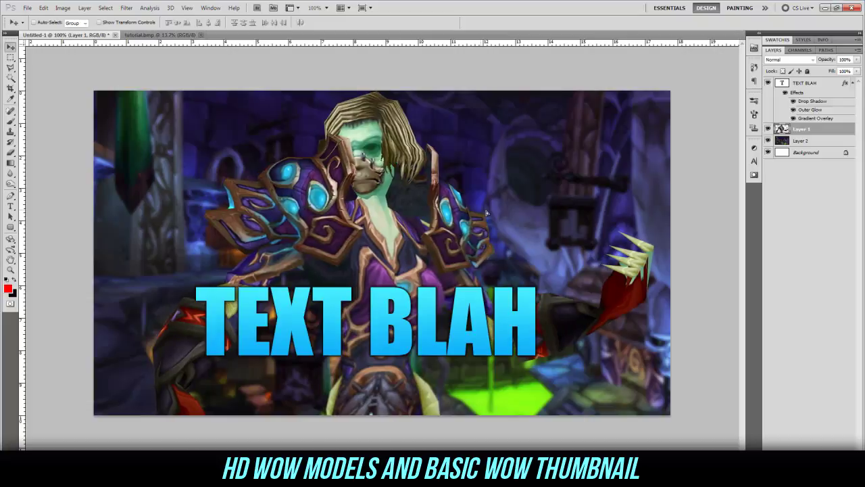
double_click(824, 132)
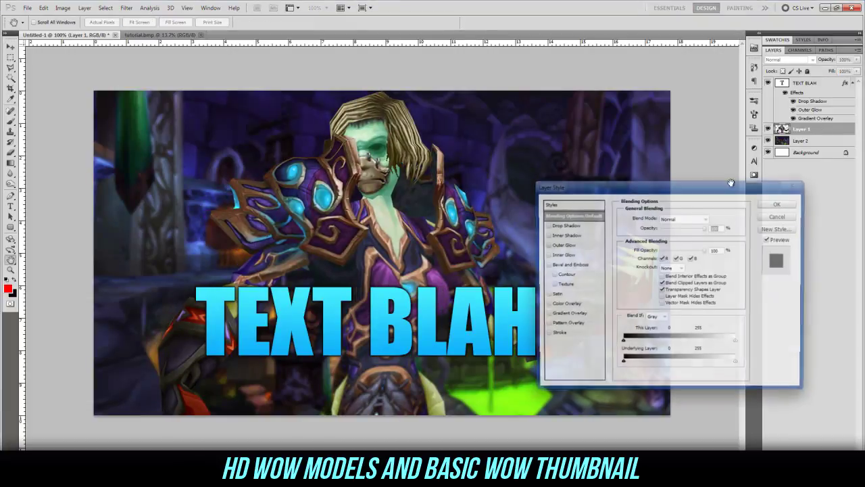
click(560, 245)
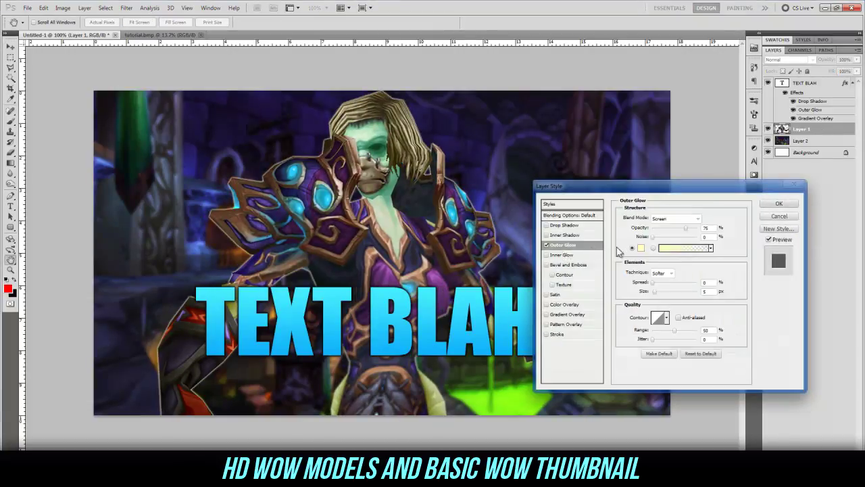
drag(659, 289, 664, 292)
click(676, 217)
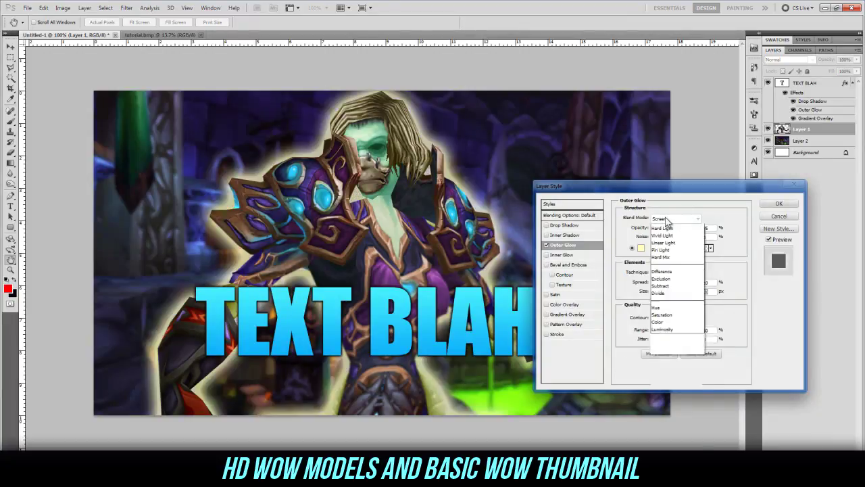
click(676, 336)
drag(687, 229, 731, 229)
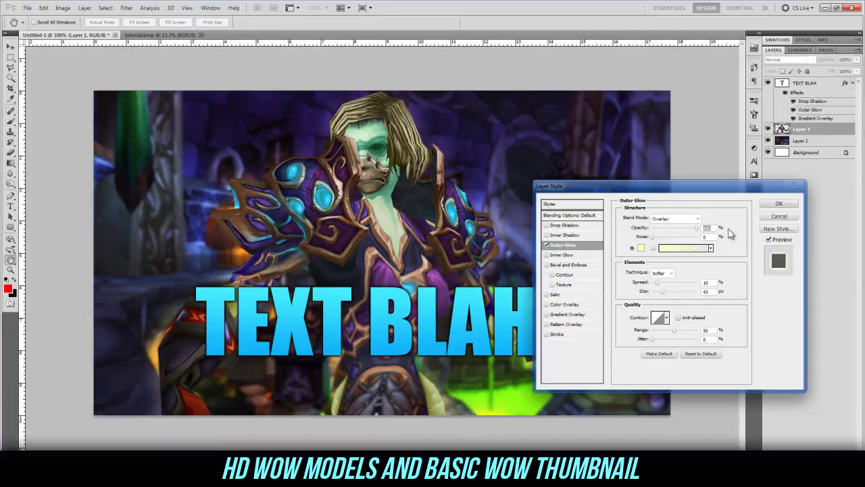
Add a drop shadow to the character layer with 0 px distance, 21% spread and 10 px size.
click(552, 225)
drag(654, 257, 651, 259)
click(662, 265)
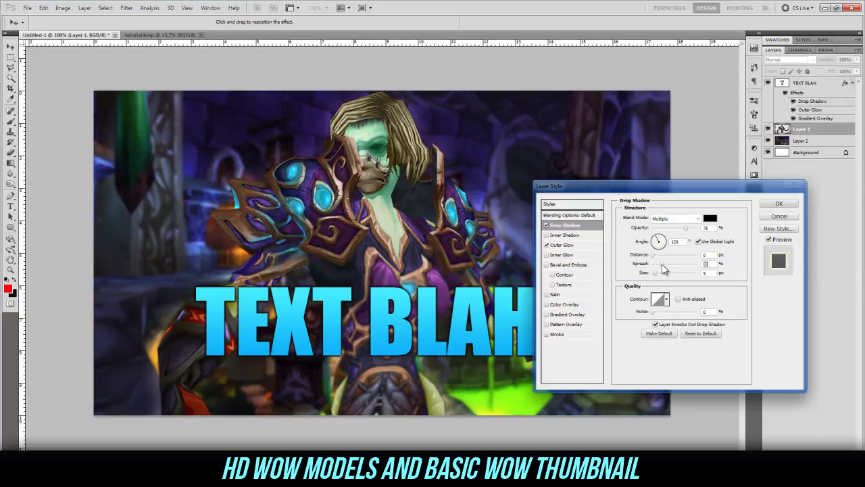
click(660, 273)
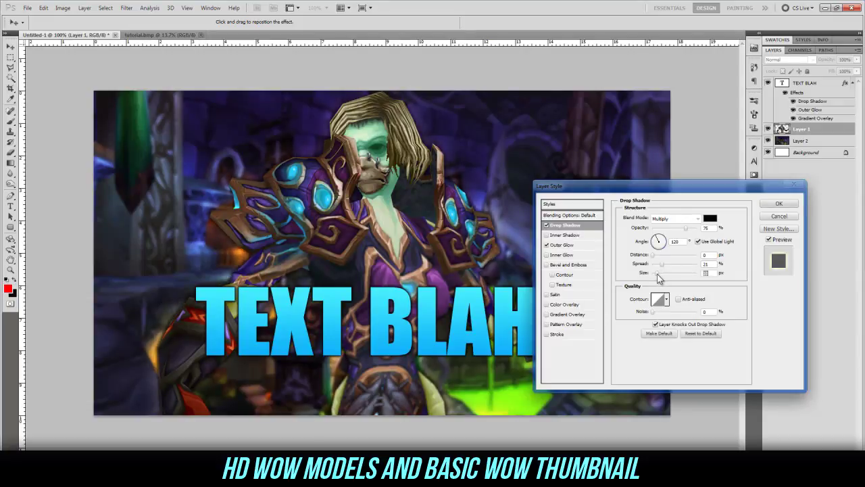
Make the character's drop shadow white in Overlay mode at 100% opacity and apply the layer style.
click(709, 218)
click(216, 305)
click(470, 301)
drag(296, 333, 215, 303)
click(406, 300)
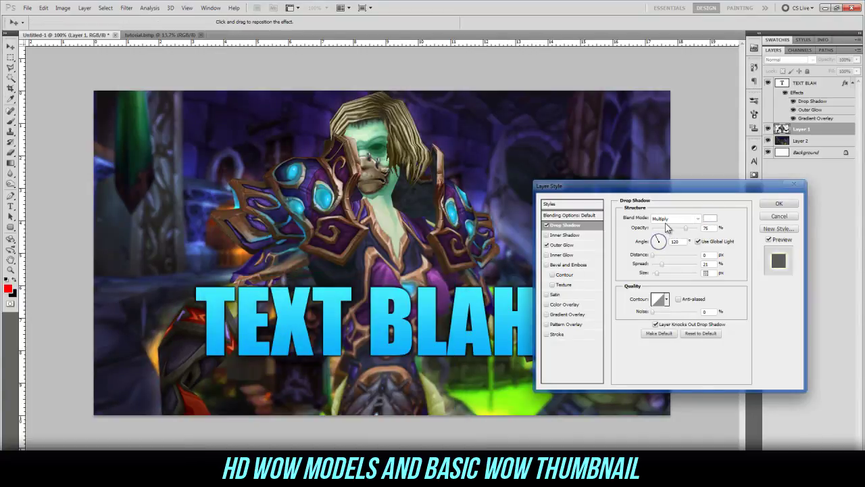
click(673, 219)
click(659, 335)
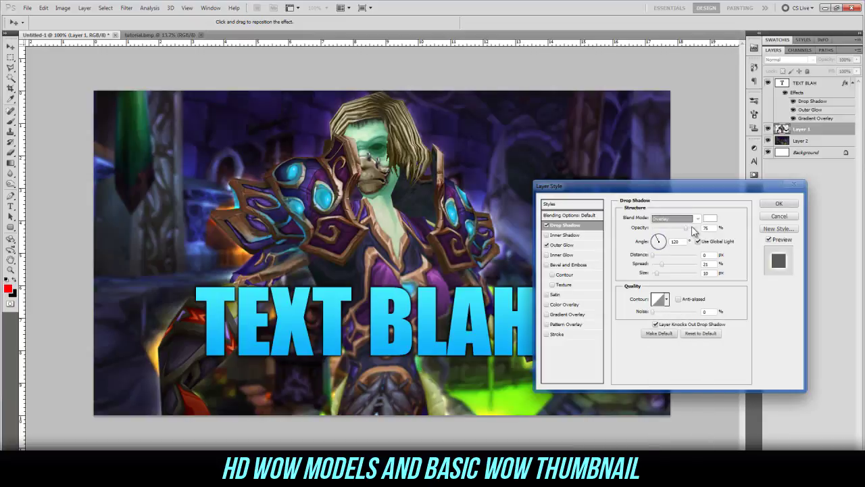
drag(692, 226, 726, 232)
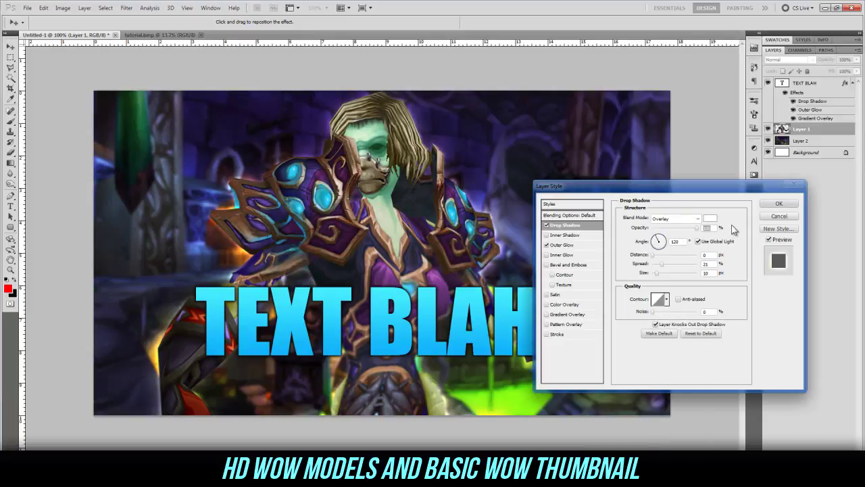
click(774, 205)
Duplicate the character layer with its effects to intensify the glow, and check the thumbnail at a reduced size.
key(ctrl+j)
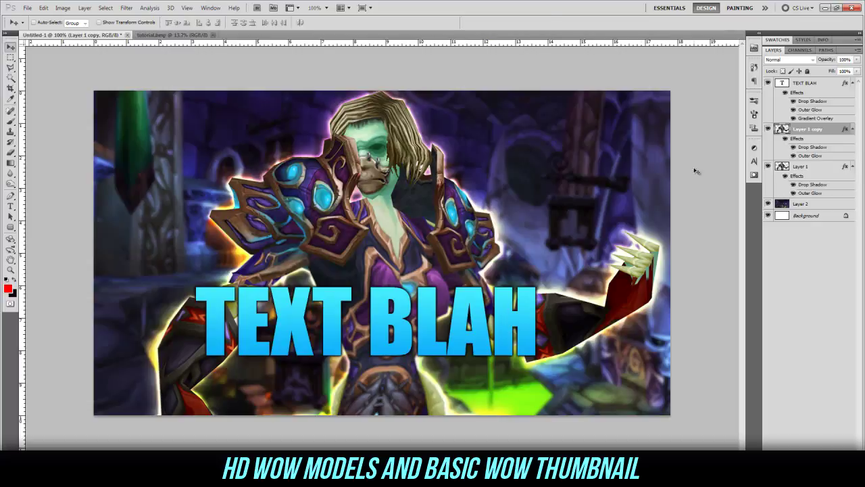
alt+scroll(452, 254, down, 5)
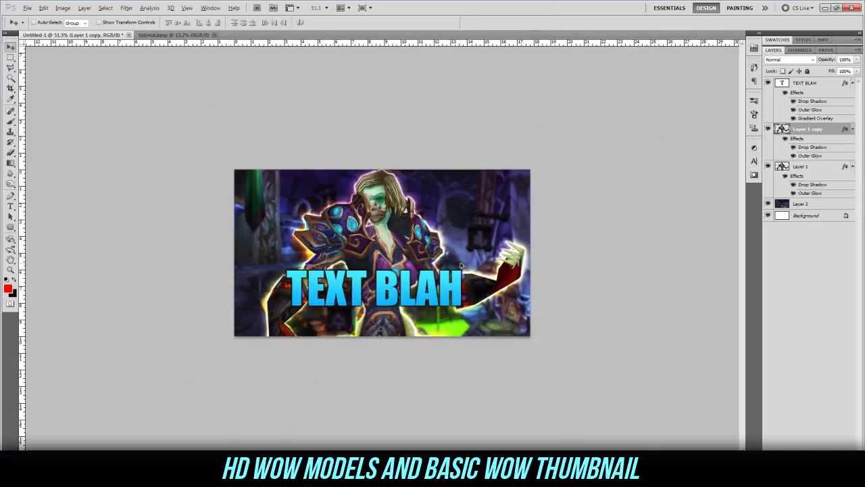
alt+scroll(398, 242, up, 5)
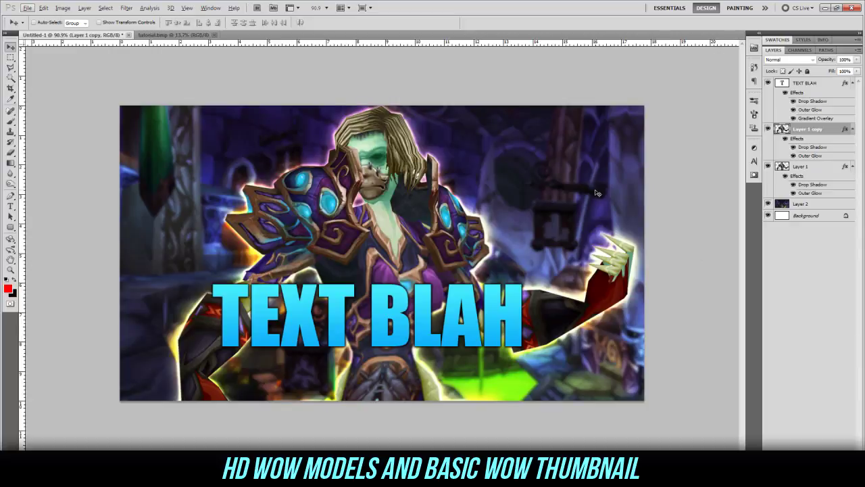
Increase the outer glow size on the original character layer beneath the copy and slightly reduce its spread.
alt+scroll(551, 191, down, 5)
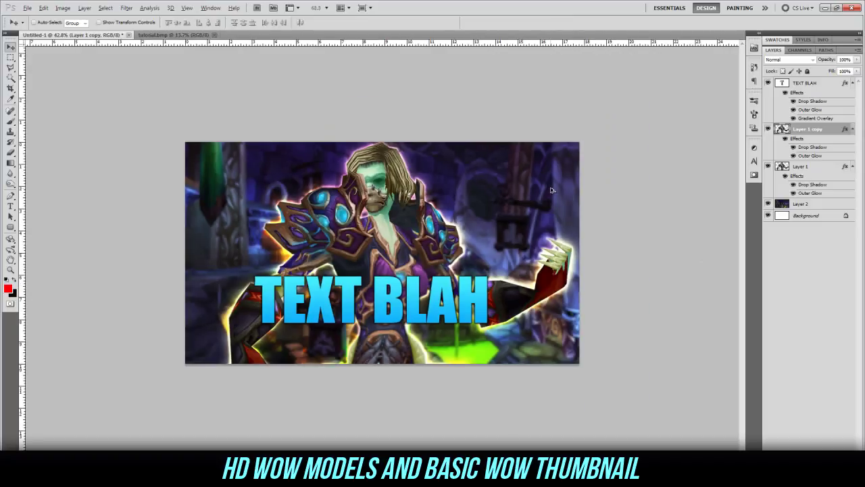
alt+scroll(446, 228, down, 2)
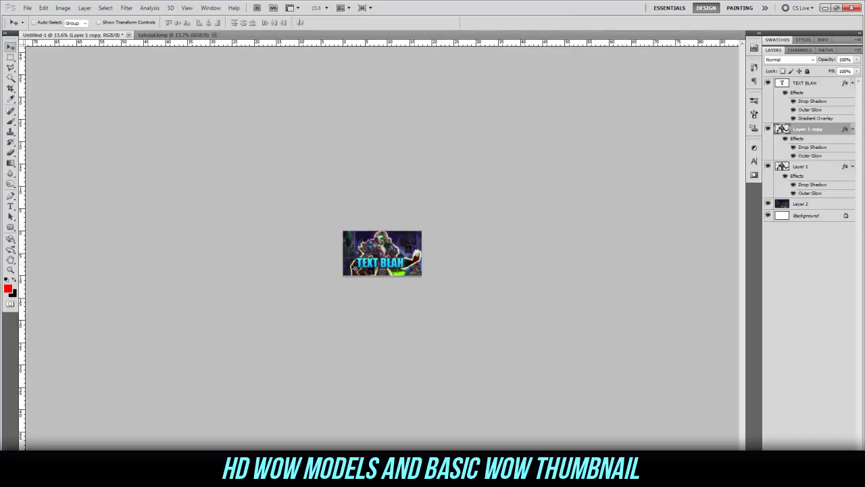
alt+scroll(411, 282, up, 5)
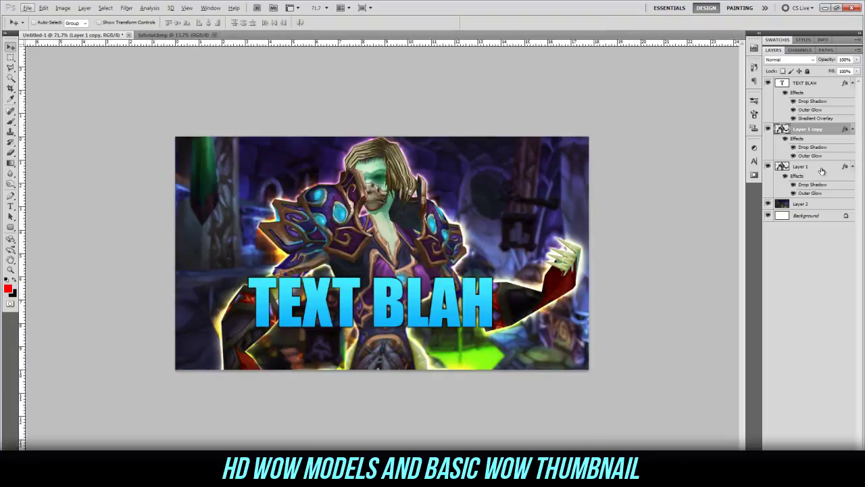
click(822, 171)
double_click(822, 171)
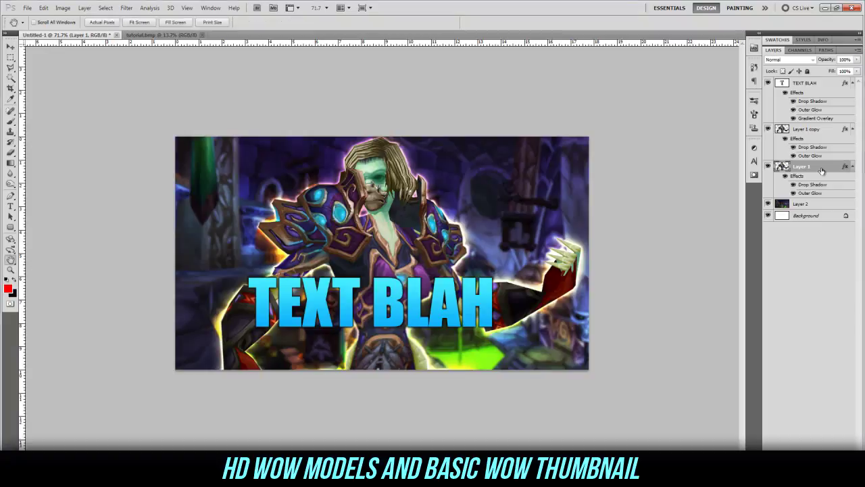
click(548, 246)
click(549, 226)
click(548, 225)
click(563, 244)
drag(664, 291, 672, 292)
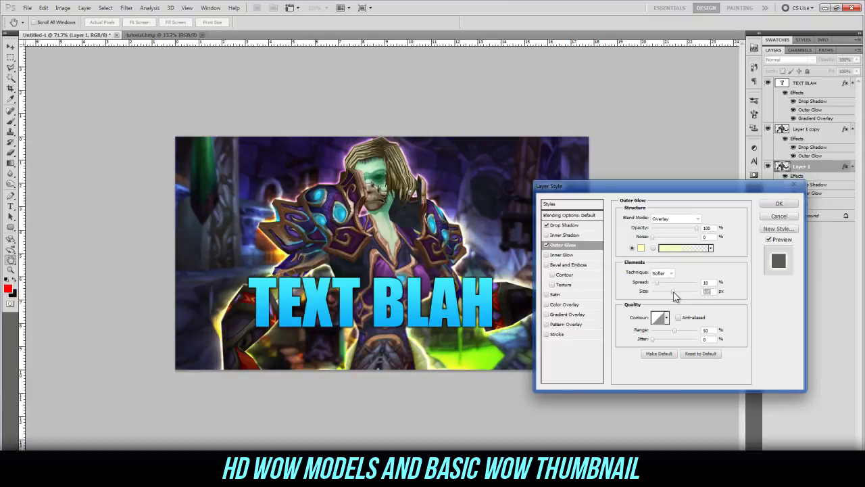
drag(657, 283, 655, 284)
Set the original character layer's drop shadow size to 59 px, lower its opacity, and apply the layer style.
click(561, 225)
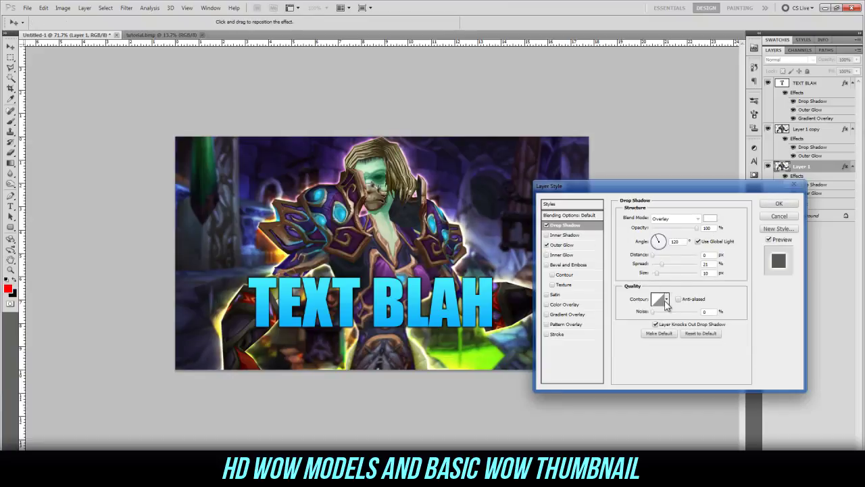
drag(661, 275, 665, 276)
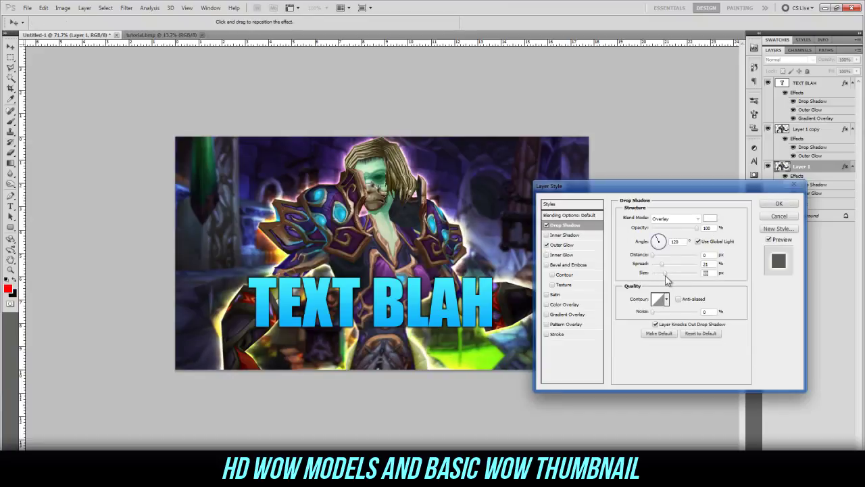
click(682, 229)
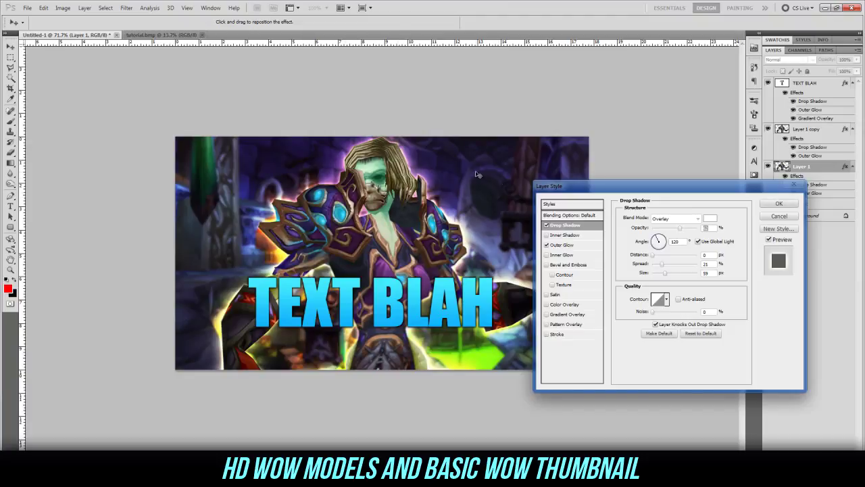
click(779, 204)
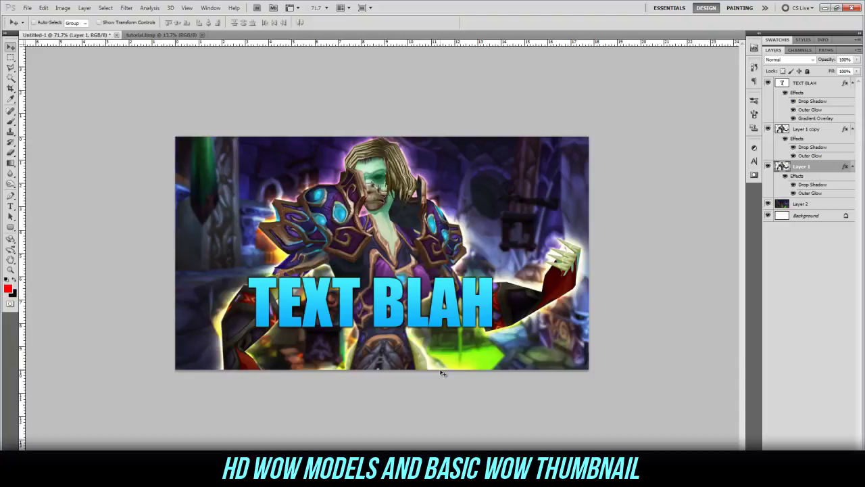
mouse_move(811, 484)
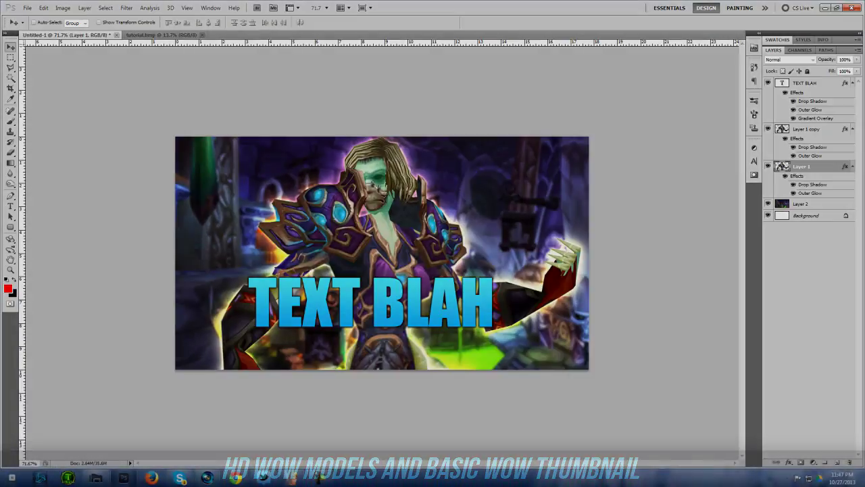